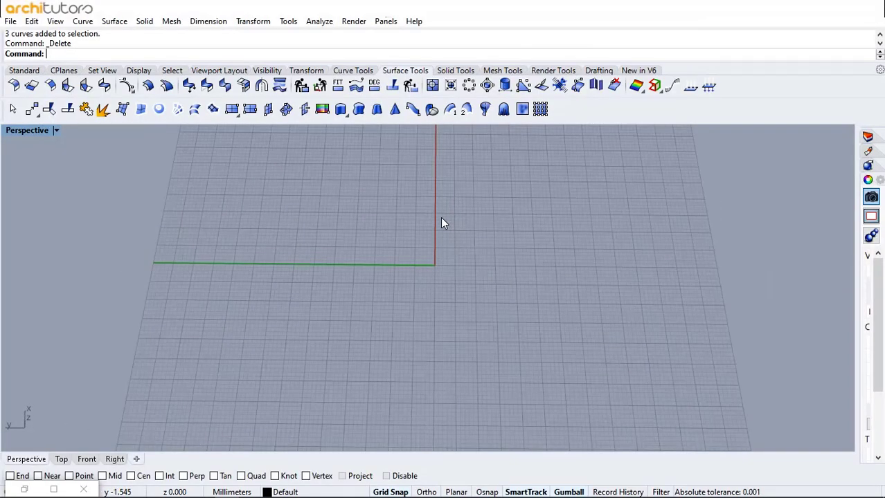
# - Draw a large ellipse centred on the origin with its long half-axis of about 43 mm along the negative Y direction
pyautogui.write('llipse')
pyautogui.press('Return')
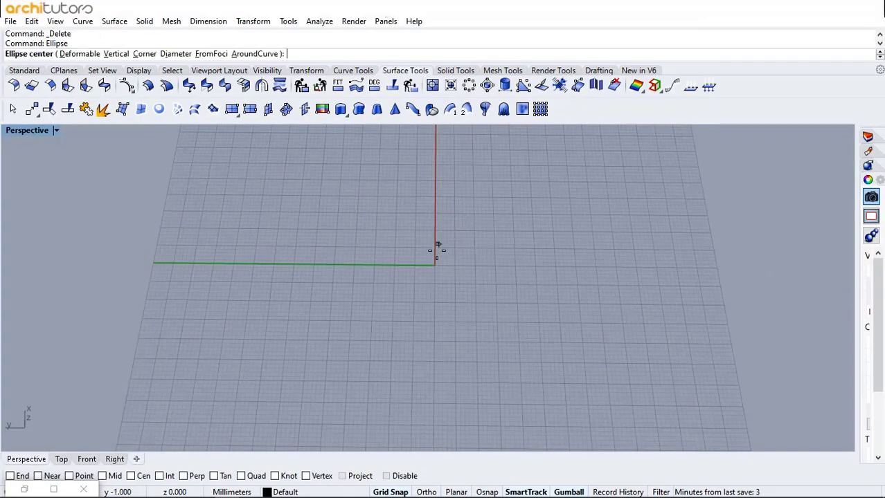
pyautogui.click(435, 266)
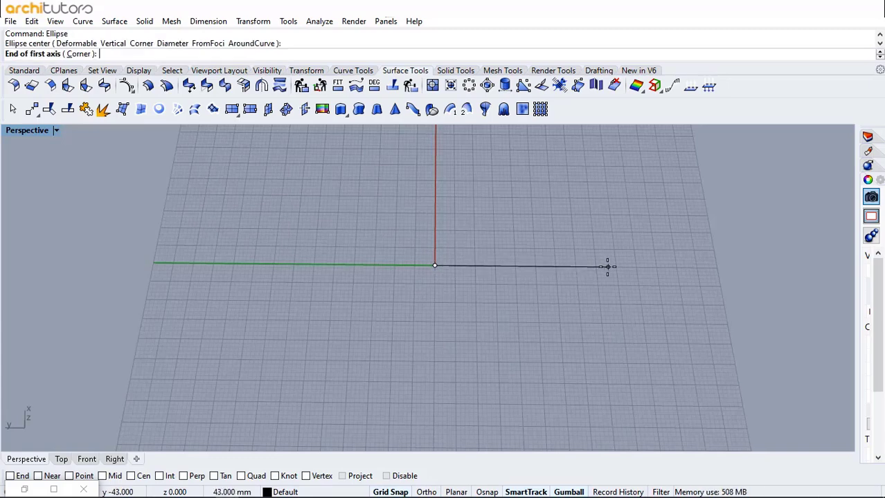
pyautogui.click(607, 266)
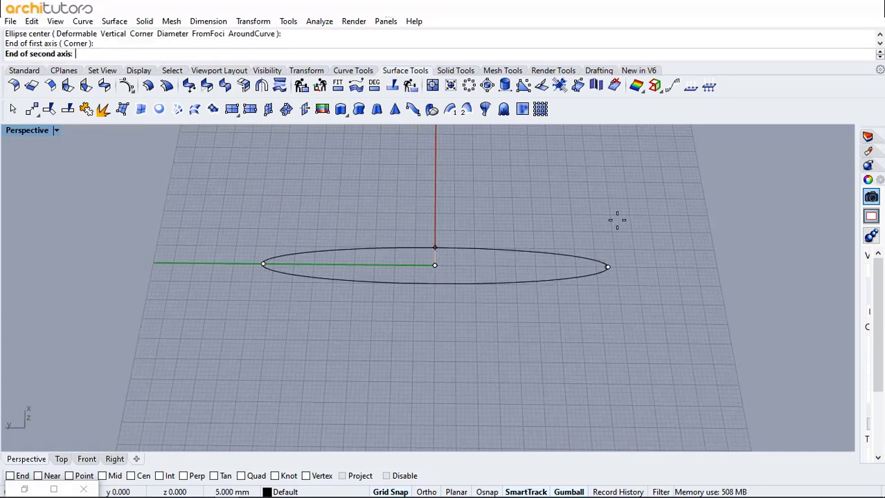
pyautogui.click(607, 159)
# - Draw a second ellipse inside the first, centred on the origin, with a long half-axis of about 35 mm along Y
pyautogui.press('Return')
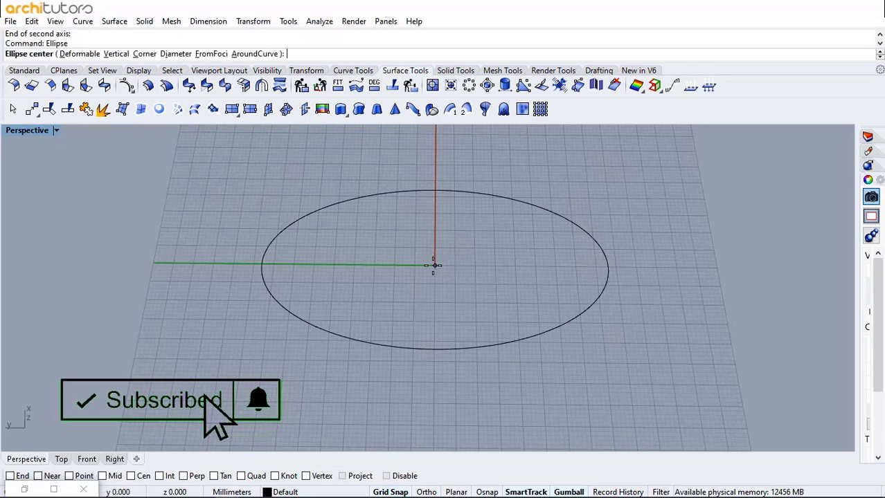
pyautogui.click(435, 266)
pyautogui.press('Escape')
pyautogui.press('Return')
pyautogui.click(435, 266)
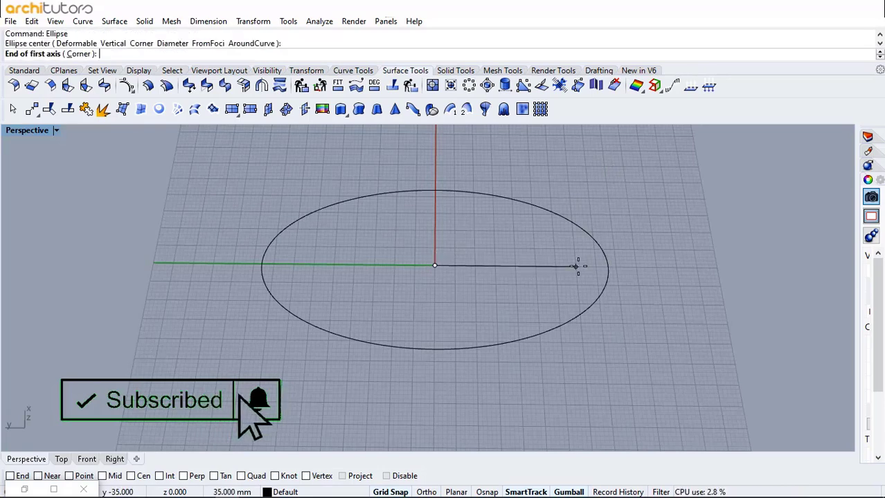
pyautogui.click(576, 266)
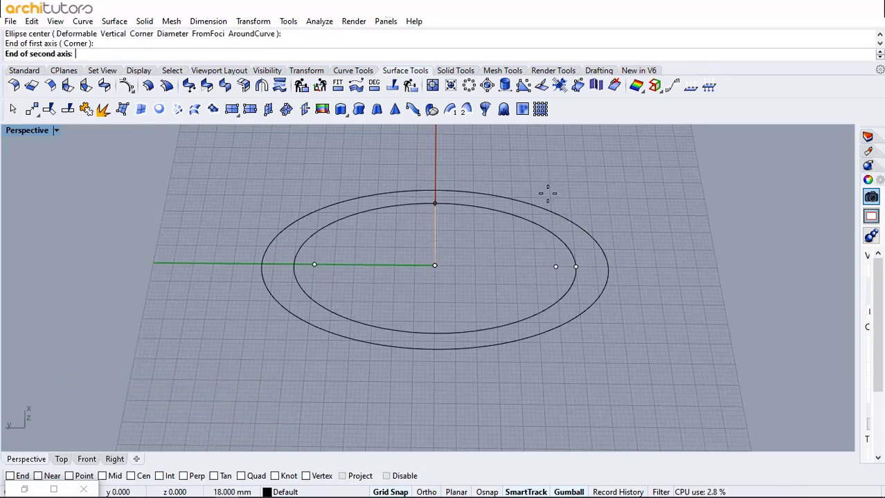
pyautogui.click(548, 196)
# - Draw a third, smallest ellipse centred on the origin inside the other two, with its long axis along Y
pyautogui.press('Return')
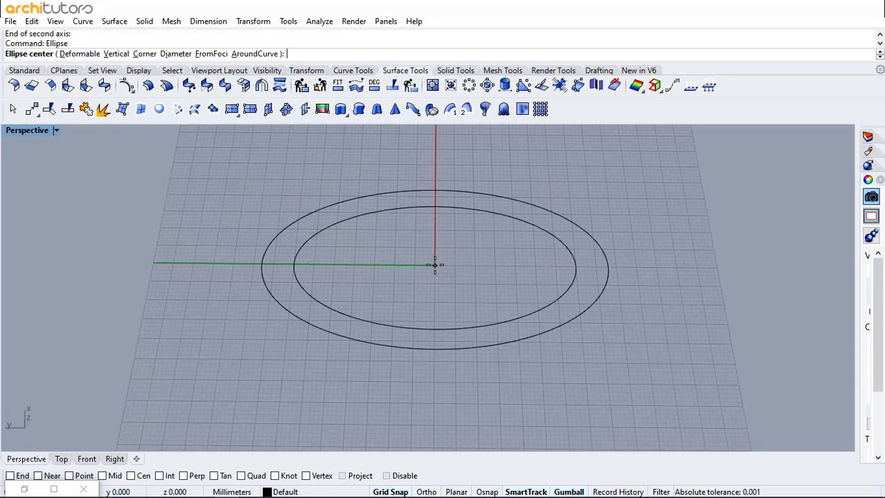
pyautogui.click(435, 265)
pyautogui.click(516, 266)
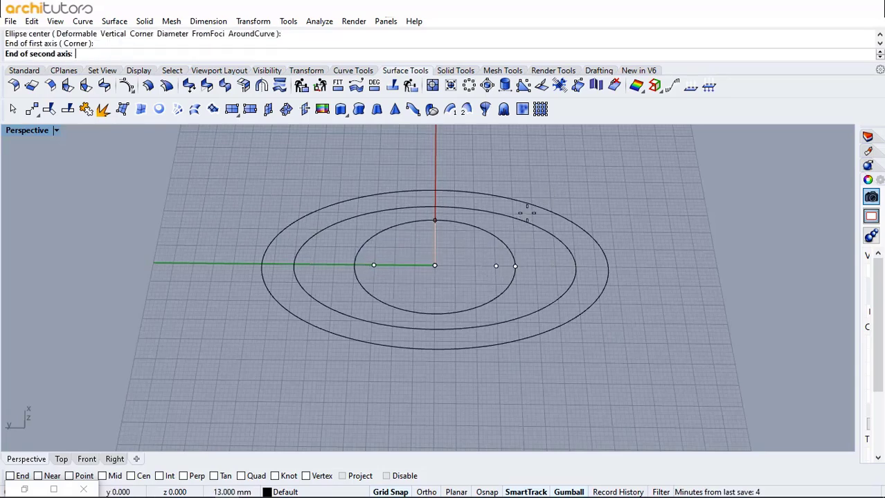
pyautogui.click(532, 216)
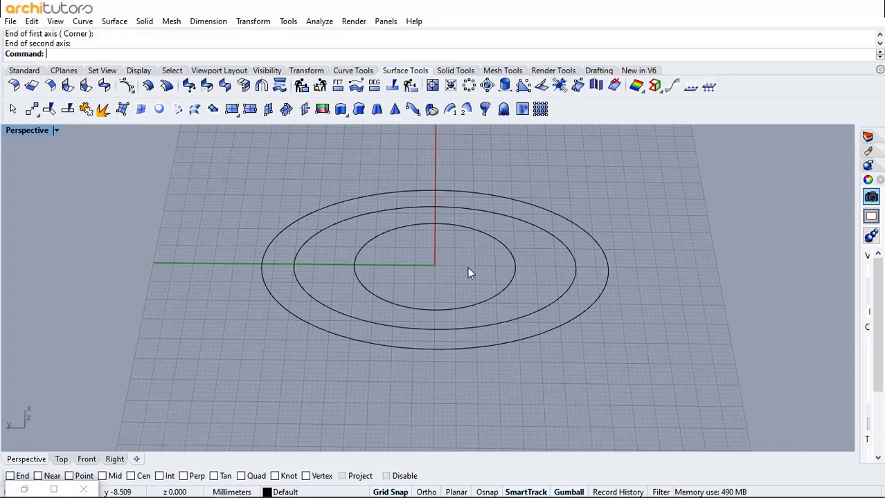
# - Raise the largest ellipse vertically above the ground plane
pyautogui.moveTo(467, 267); pyautogui.dragTo(503, 353, button='right')
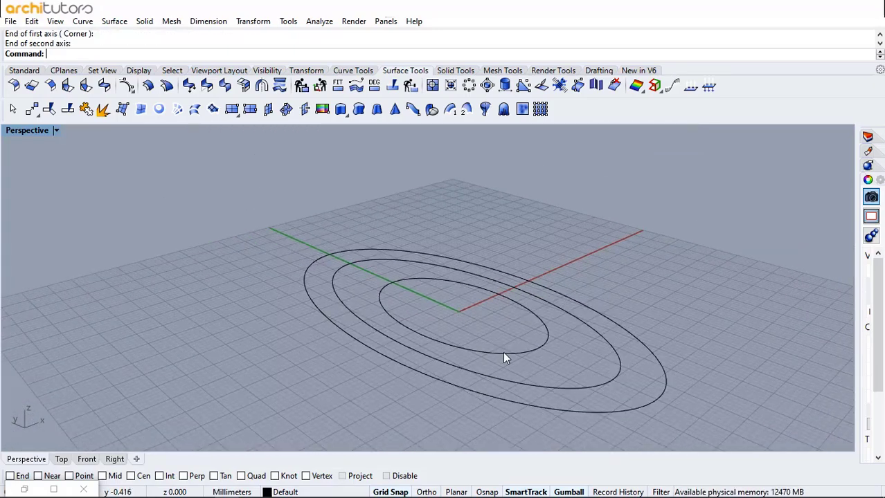
pyautogui.click(592, 413)
pyautogui.moveTo(458, 268); pyautogui.dragTo(458, 224)
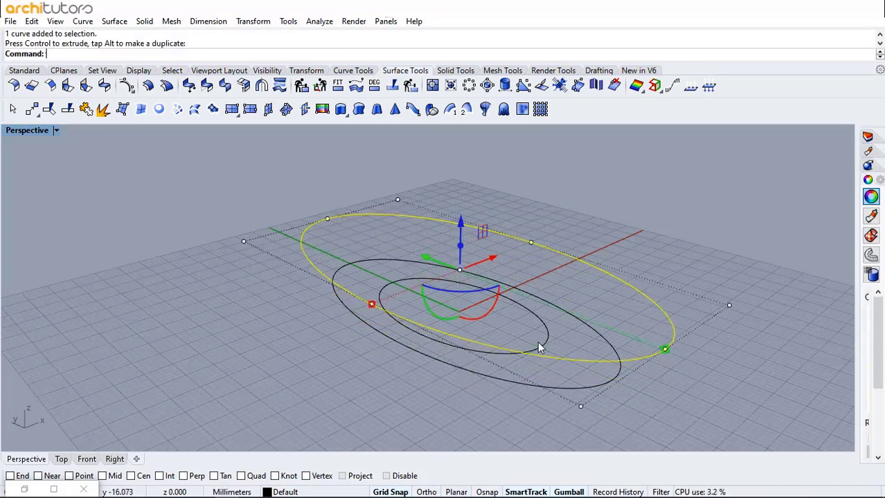
# - Raise the smallest ellipse vertically above the ground plane and clear the selection
pyautogui.click(539, 344)
pyautogui.moveTo(535, 307); pyautogui.dragTo(543, 273, button='right')
pyautogui.scroll(2, 455, 282)
pyautogui.moveTo(455, 285); pyautogui.dragTo(458, 249)
pyautogui.moveTo(591, 340); pyautogui.dragTo(587, 228, button='right')
pyautogui.click(586, 242)
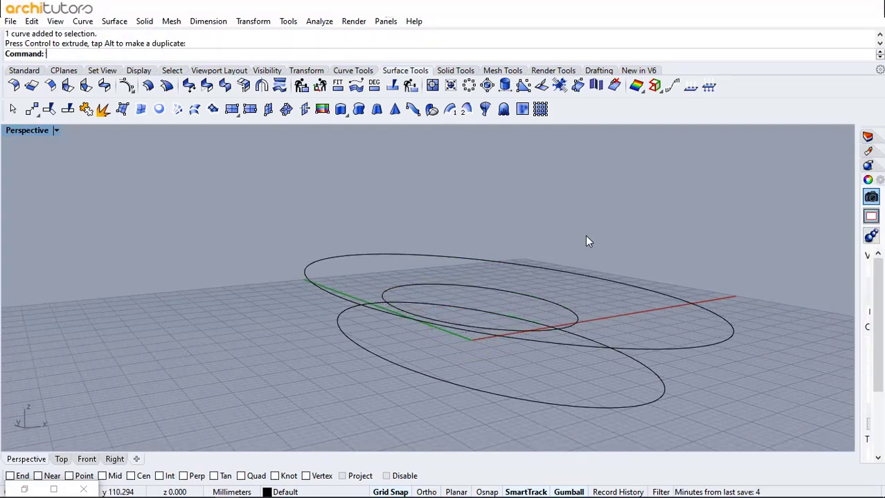
# - Switch to Grasshopper and add a Curve parameter to the empty canvas
pyautogui.press('Return')
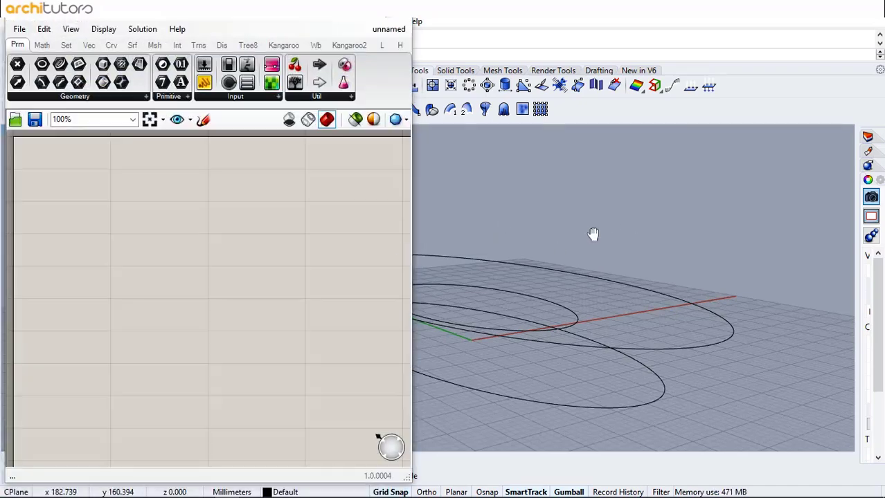
pyautogui.keyDown('shift'); pyautogui.moveTo(592, 233); pyautogui.dragTo(736, 237, button='right'); pyautogui.keyUp('shift')
pyautogui.doubleClick(107, 188)
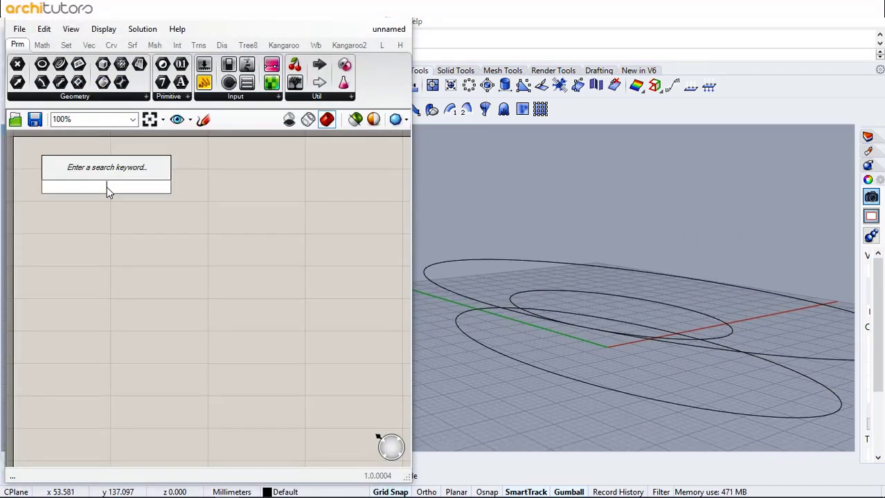
pyautogui.write('crv')
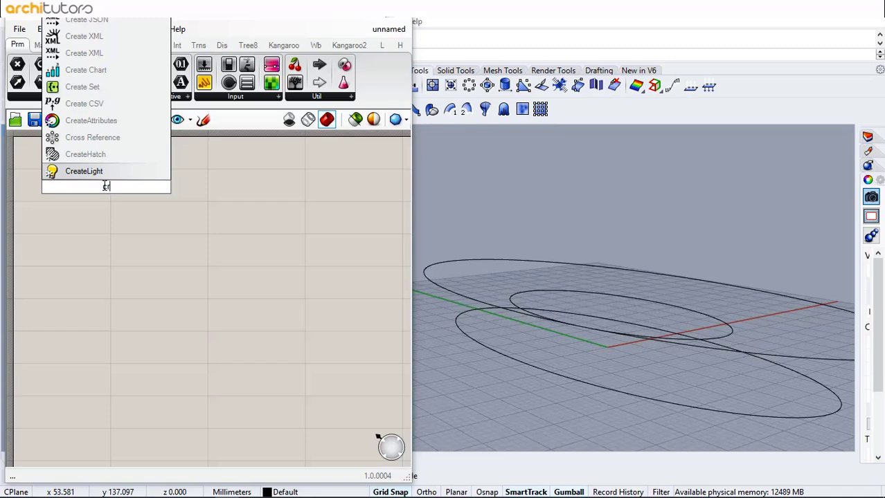
pyautogui.press('Return')
# - Reference all three ellipses in the Curve parameter, picking the smallest, the largest and finally the ellipse on the ground
pyautogui.rightClick(102, 191)
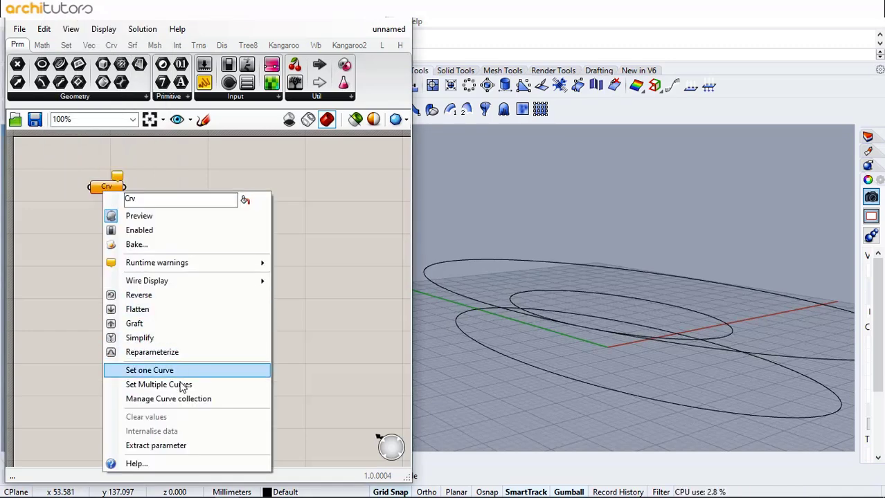
pyautogui.click(139, 370)
pyautogui.click(508, 294)
pyautogui.click(474, 302)
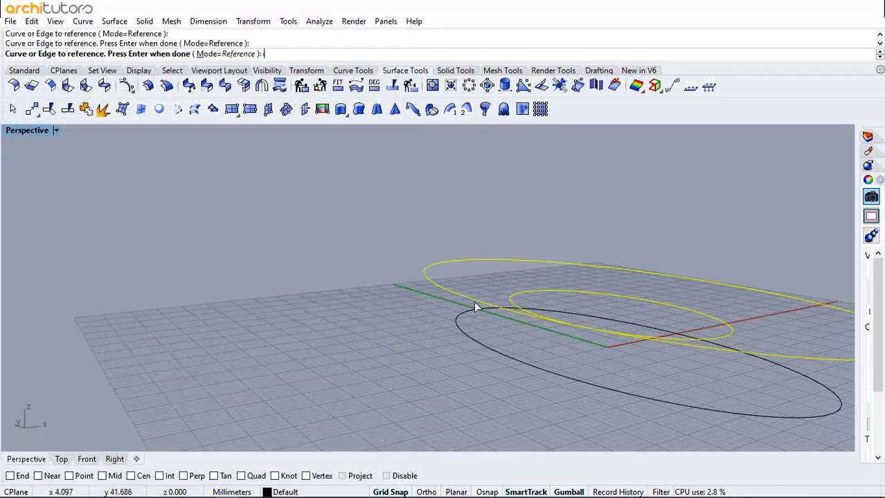
pyautogui.click(460, 327)
pyautogui.press('Return')
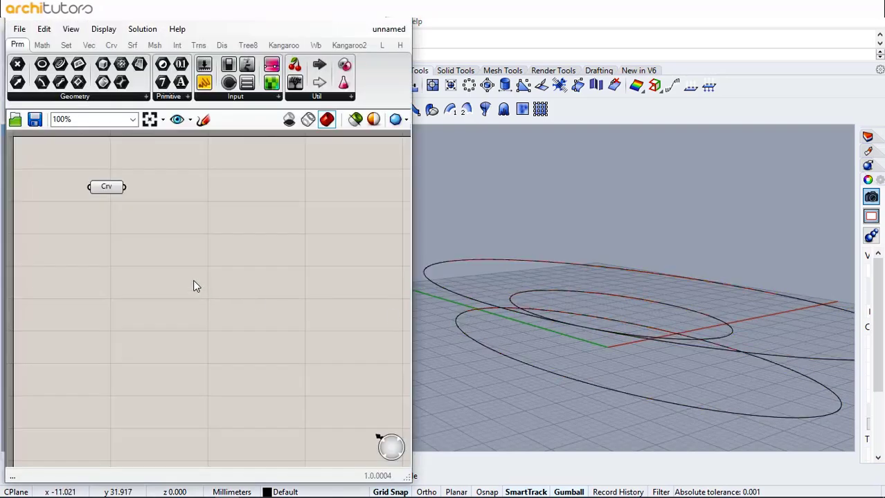
# - Add a Loft component and connect the Curve parameter to its curves input
pyautogui.doubleClick(149, 197)
pyautogui.write('lo')
pyautogui.click(142, 180)
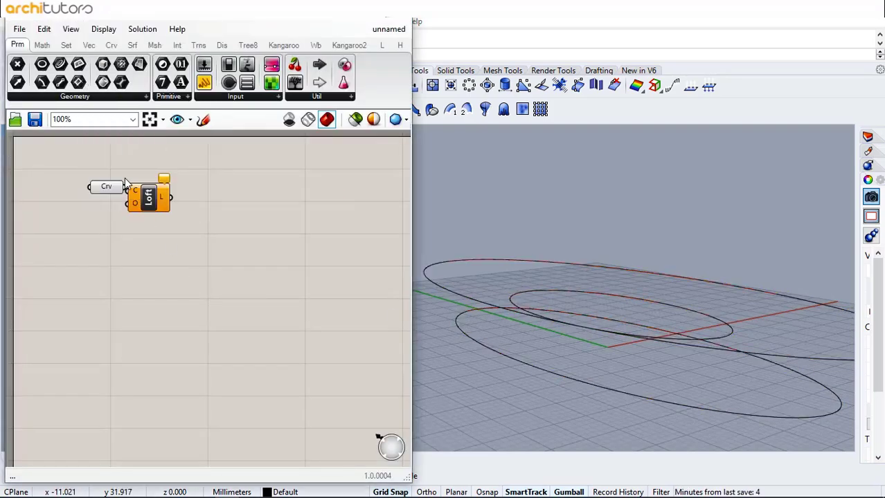
pyautogui.moveTo(144, 203)
pyautogui.mouseDown()
pyautogui.moveTo(158, 202)
pyautogui.moveTo(141, 191)
pyautogui.mouseUp()
pyautogui.click(145, 238)
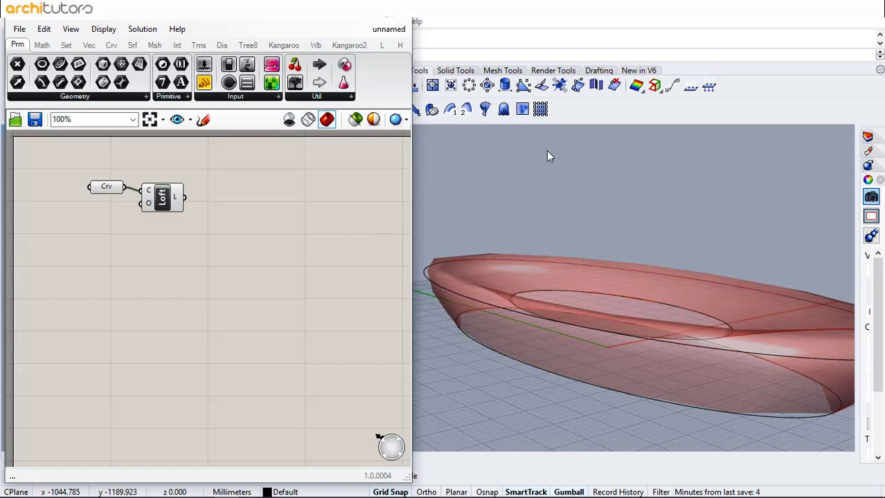
# - Set the Grasshopper preview mesh to High Quality for the lofted surface
pyautogui.scroll(-3, 551, 154)
pyautogui.moveTo(585, 206); pyautogui.dragTo(593, 230, button='right')
pyautogui.scroll(2, 593, 230)
pyautogui.click(398, 119)
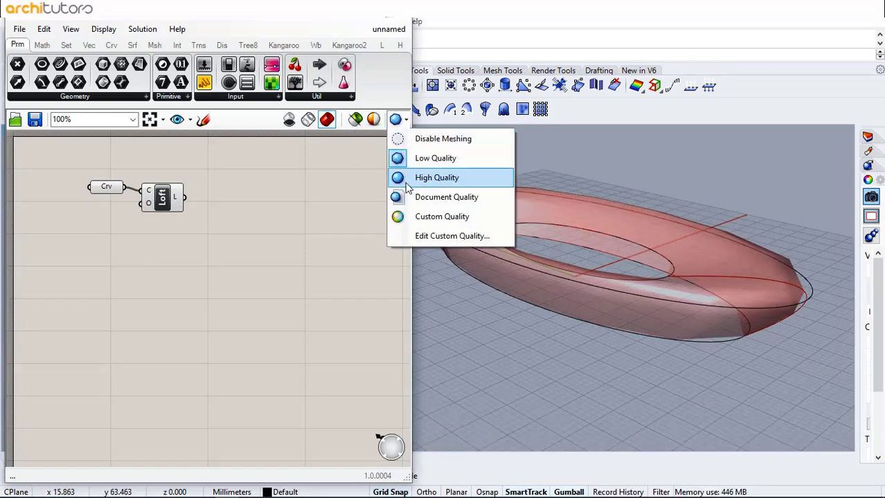
pyautogui.click(445, 176)
# - Raise the smallest ellipse slightly further to adjust the loft's inner opening
pyautogui.moveTo(539, 230); pyautogui.dragTo(567, 234, button='right')
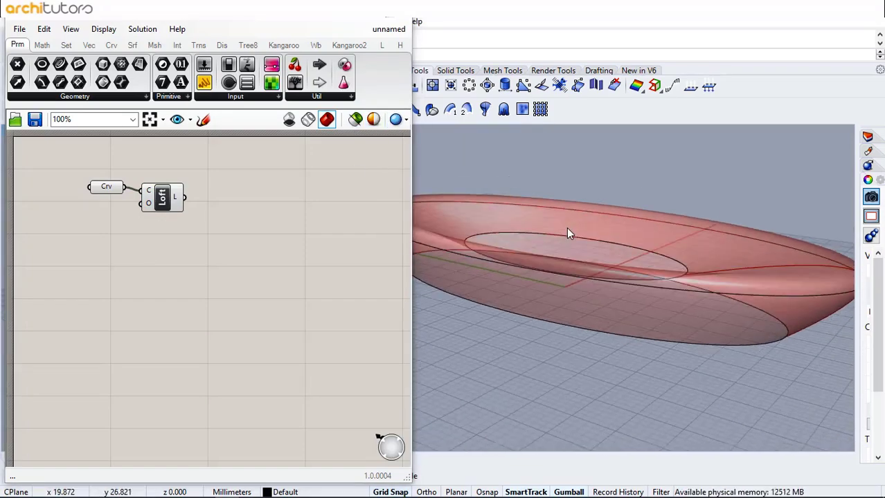
pyautogui.click(604, 240)
pyautogui.moveTo(573, 210); pyautogui.dragTo(570, 200)
pyautogui.click(618, 217)
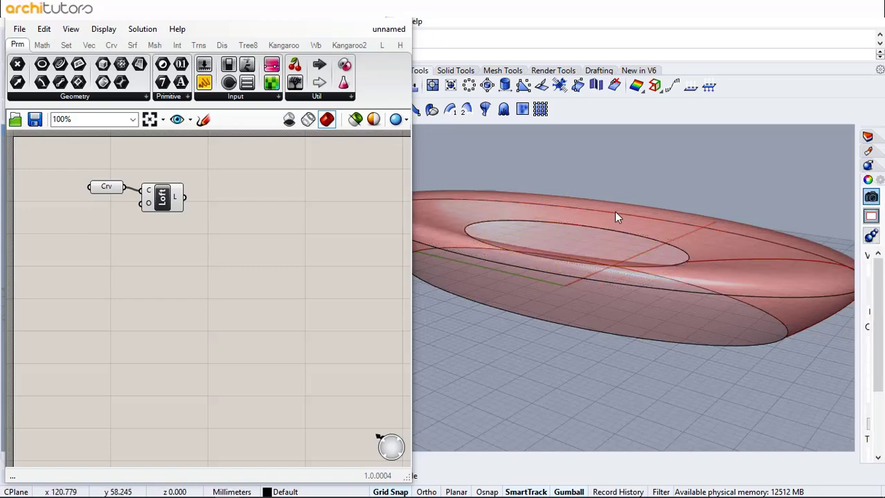
# - Rebuild the largest ellipse in Rhino with a point count of 10 and degree 3, deleting the input
pyautogui.moveTo(618, 217); pyautogui.dragTo(734, 298, button='right')
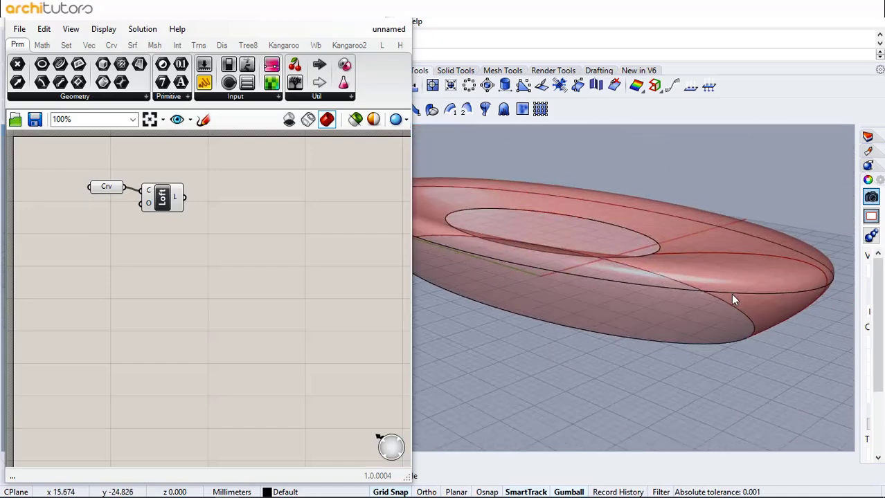
pyautogui.click(734, 299)
pyautogui.write('reb')
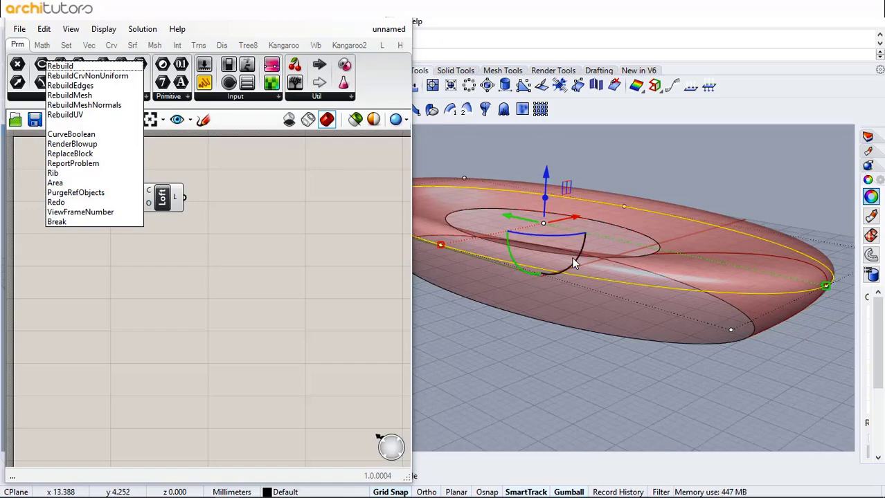
pyautogui.click(340, 18)
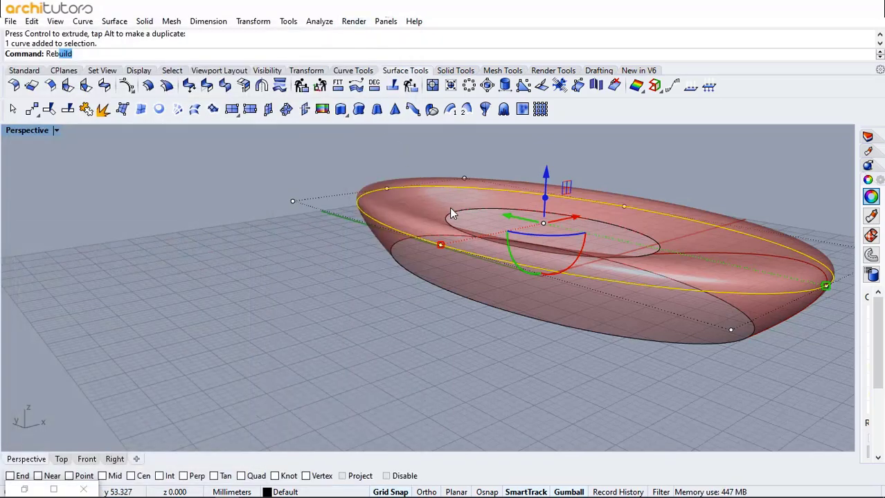
pyautogui.press('Return')
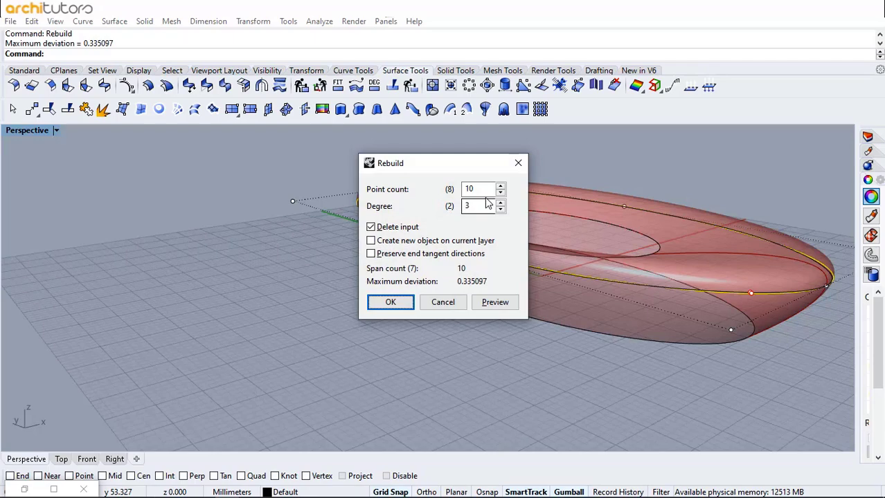
pyautogui.click(390, 304)
# - Pull the outer curve's control point at the negative-Y end inward and lower it close to the base ellipse
pyautogui.moveTo(526, 235); pyautogui.dragTo(789, 268, button='right')
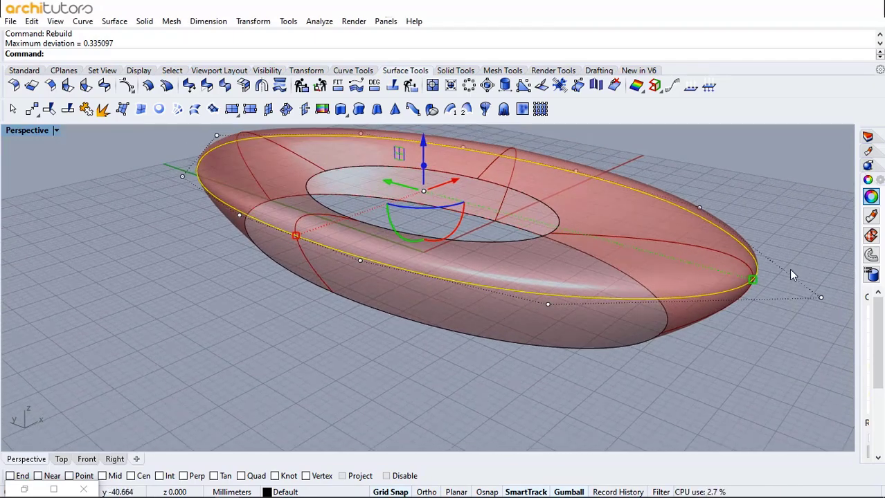
pyautogui.click(820, 299)
pyautogui.scroll(-2, 712, 281)
pyautogui.moveTo(734, 282); pyautogui.dragTo(650, 261)
pyautogui.scroll(4, 660, 255)
pyautogui.moveTo(736, 225); pyautogui.dragTo(714, 329)
pyautogui.moveTo(733, 295); pyautogui.dragTo(661, 266, button='right')
pyautogui.moveTo(666, 311); pyautogui.dragTo(642, 310)
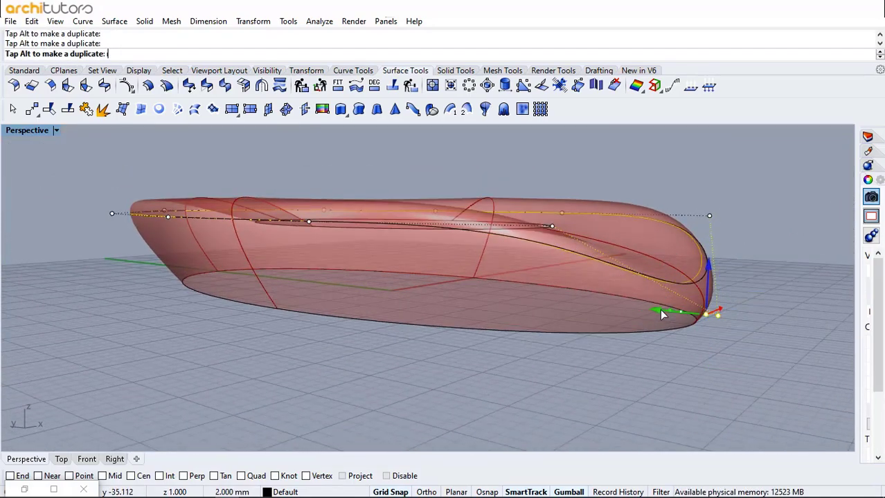
# - Lower the three outer-curve control points along the negative-X side so the rim slopes down toward the negative-Y end
pyautogui.click(552, 226)
pyautogui.moveTo(556, 233); pyautogui.dragTo(554, 306)
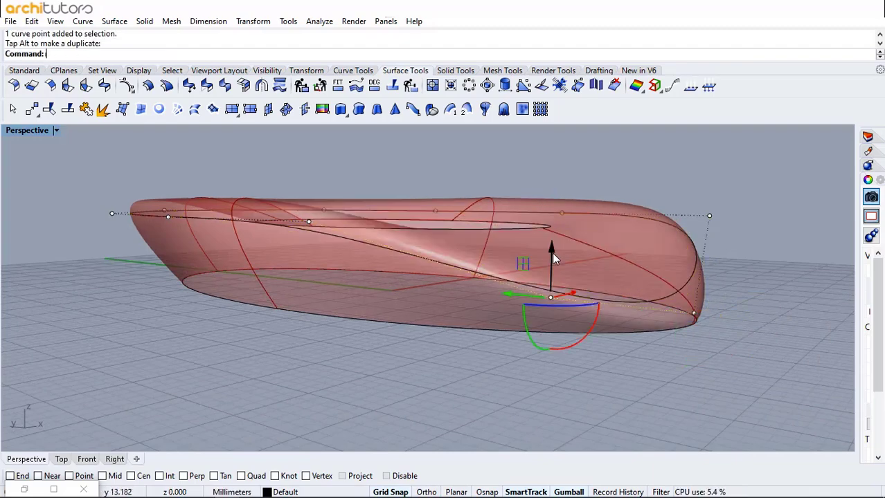
pyautogui.click(308, 223)
pyautogui.moveTo(307, 174); pyautogui.dragTo(312, 220)
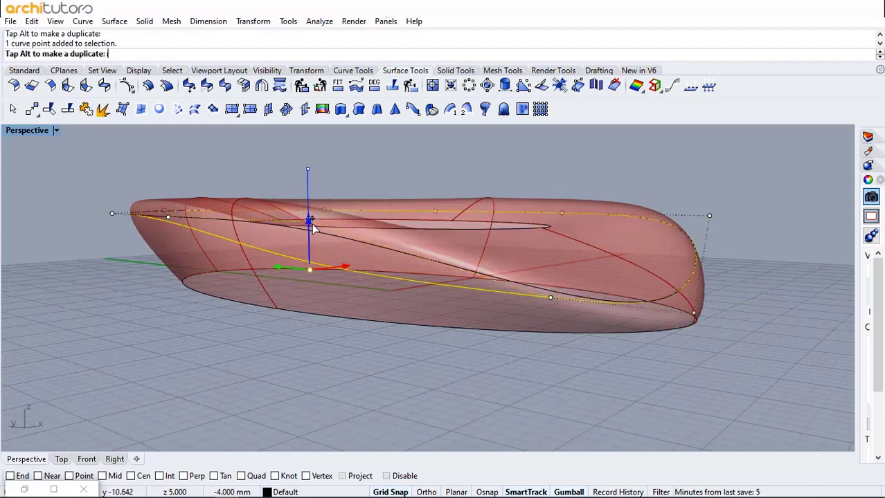
pyautogui.moveTo(312, 229); pyautogui.dragTo(348, 235, button='right')
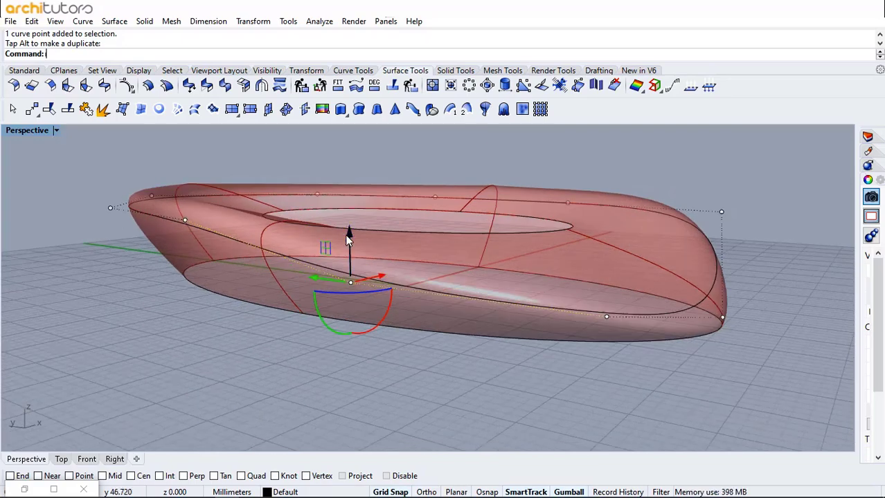
pyautogui.click(185, 220)
pyautogui.moveTo(182, 173); pyautogui.dragTo(183, 193)
# - Raise the two outer-curve control points at the positive-Y end to lift that end of the rim
pyautogui.click(153, 197)
pyautogui.moveTo(147, 152); pyautogui.dragTo(195, 159)
pyautogui.scroll(-7, 209, 236)
pyautogui.scroll(4, 193, 205)
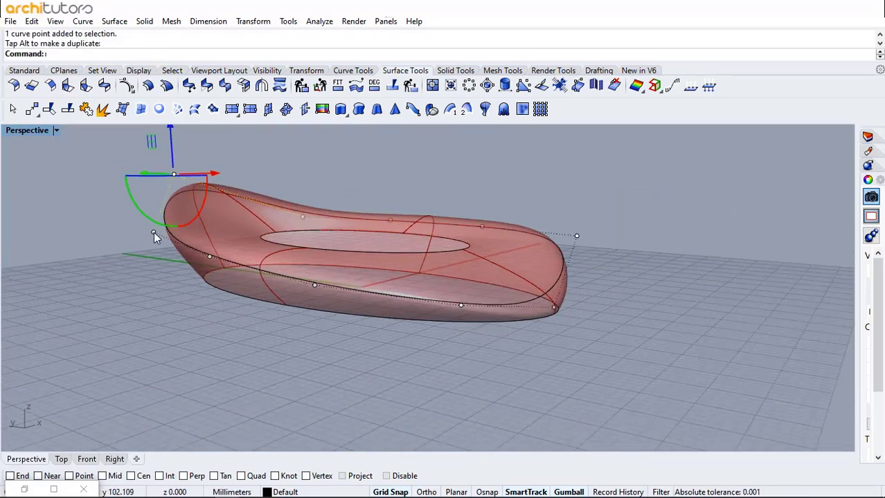
pyautogui.click(153, 233)
pyautogui.moveTo(151, 206); pyautogui.dragTo(151, 192)
# - Raise the two middle control points on the outer curve's positive-X side
pyautogui.scroll(4, 319, 207)
pyautogui.click(297, 220)
pyautogui.moveTo(294, 196); pyautogui.dragTo(296, 177)
pyautogui.moveTo(355, 187); pyautogui.dragTo(333, 195, button='right')
pyautogui.click(452, 219)
pyautogui.moveTo(450, 191); pyautogui.dragTo(450, 177)
# - Lower the two outer-curve control points on the positive-X side nearest the negative-Y end
pyautogui.moveTo(544, 214); pyautogui.dragTo(576, 186, button='right')
pyautogui.click(531, 262)
pyautogui.moveTo(532, 222); pyautogui.dragTo(532, 241)
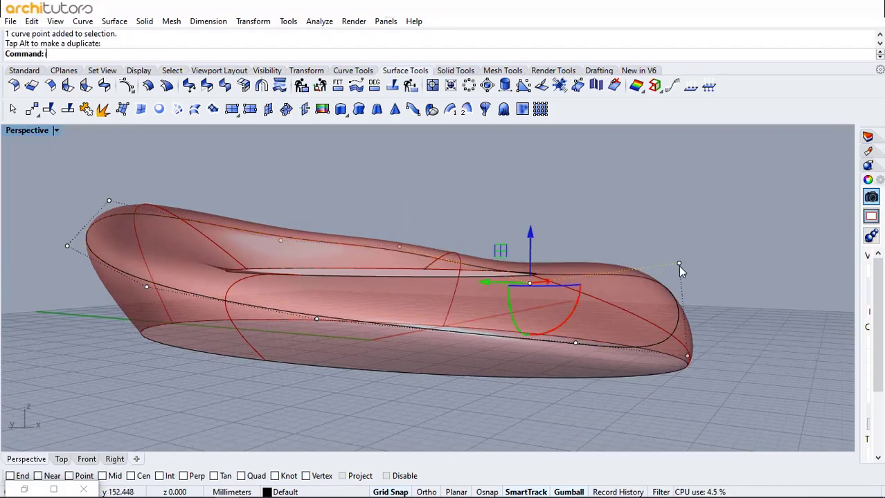
pyautogui.click(679, 264)
pyautogui.moveTo(681, 222); pyautogui.dragTo(689, 269)
pyautogui.moveTo(685, 295); pyautogui.dragTo(534, 284, button='right')
pyautogui.click(520, 276)
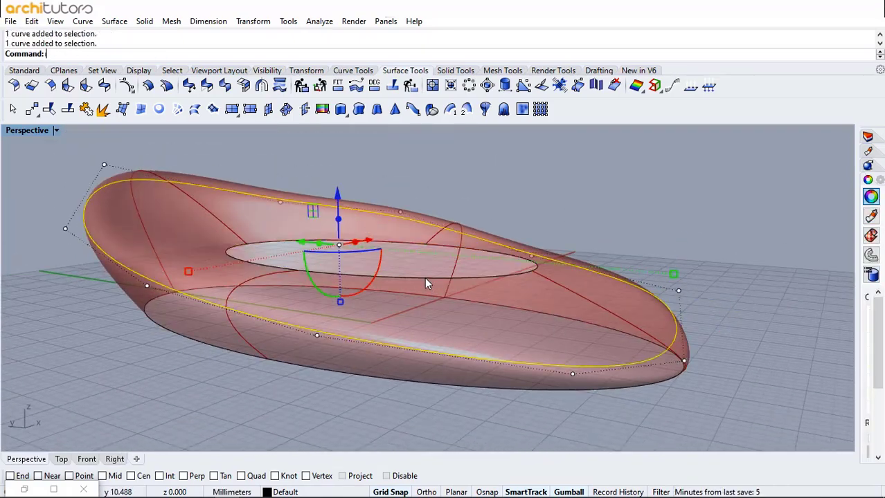
# - Rebuild the curve around the inner opening as a degree 3 curve, deleting the input
pyautogui.write('Rebuild')
pyautogui.press('Return')
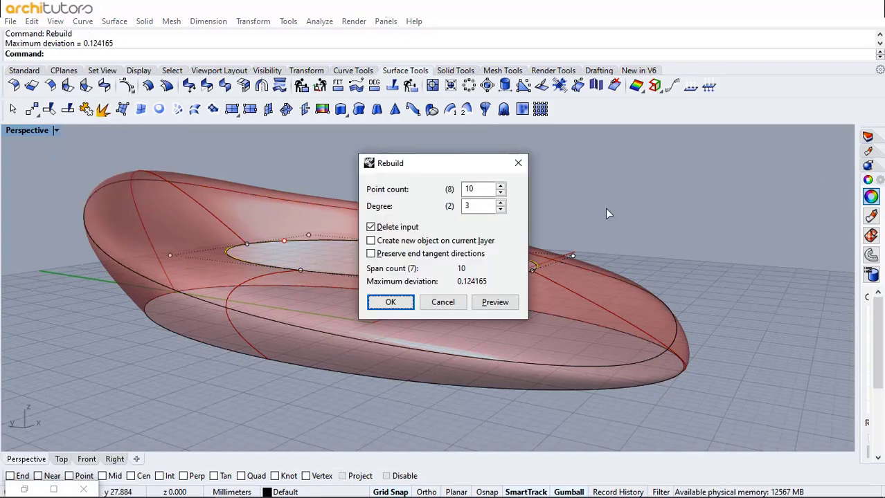
pyautogui.click(398, 306)
# - Lower the inner curve's control point at the negative-Y end
pyautogui.moveTo(400, 303); pyautogui.dragTo(453, 277, button='right')
pyautogui.click(558, 258)
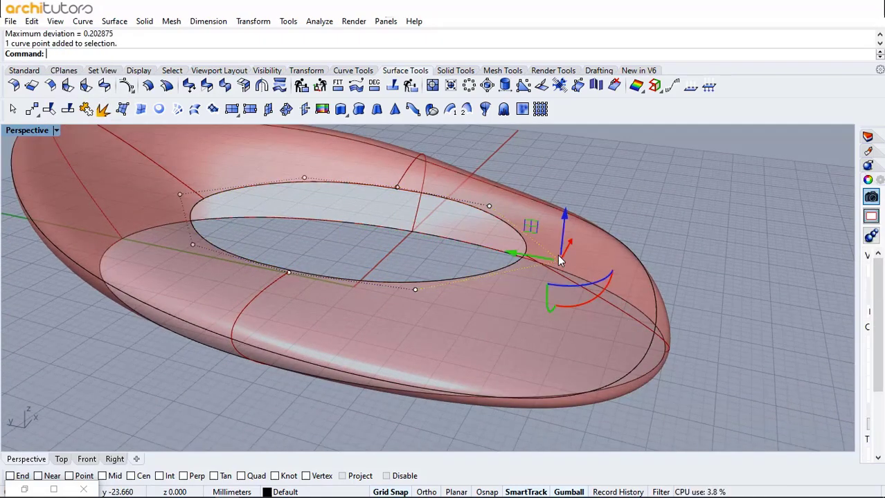
pyautogui.moveTo(558, 258); pyautogui.dragTo(570, 229, button='right')
pyautogui.moveTo(569, 230); pyautogui.dragTo(568, 275)
pyautogui.moveTo(544, 256); pyautogui.dragTo(481, 282, button='right')
# - Lower the inner curve's control points along the negative-X side
pyautogui.click(405, 285)
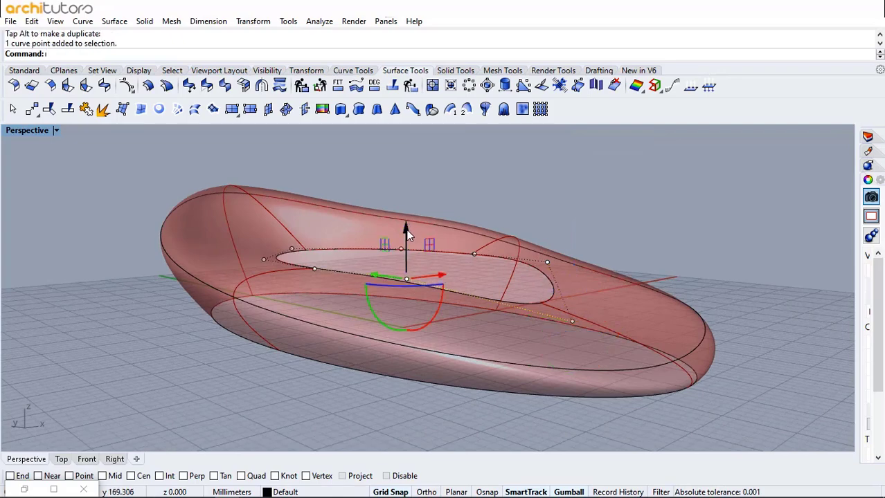
pyautogui.moveTo(406, 235); pyautogui.dragTo(405, 261)
pyautogui.click(314, 269)
pyautogui.moveTo(337, 252); pyautogui.dragTo(519, 262, button='right')
pyautogui.click(513, 259)
pyautogui.moveTo(509, 223); pyautogui.dragTo(510, 241)
pyautogui.press('Escape')
pyautogui.press('Escape')
# - Lower the middle control point on the outer curve's positive-X side slightly
pyautogui.moveTo(623, 226); pyautogui.dragTo(420, 242, button='right')
pyautogui.scroll(2, 420, 243)
pyautogui.click(473, 313)
pyautogui.click(417, 268)
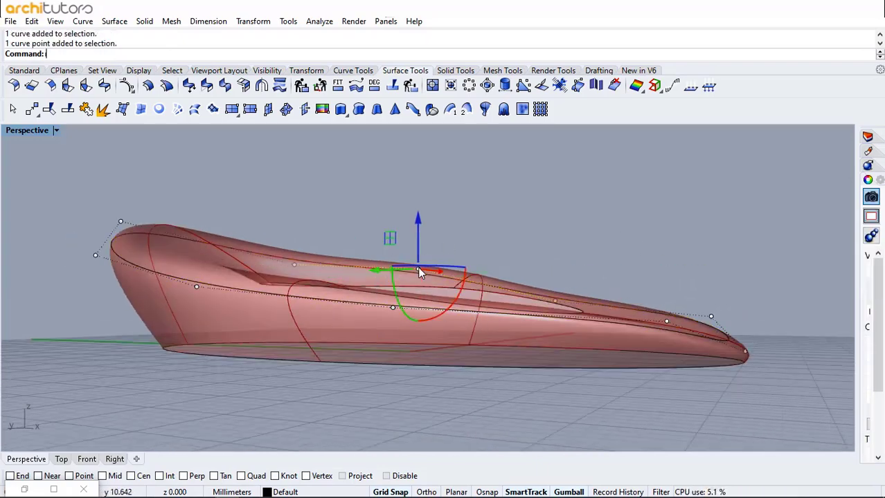
pyautogui.moveTo(418, 219); pyautogui.dragTo(417, 230)
pyautogui.press('Escape')
# - Raise the three outer-curve control points along the positive-X side slightly to even out the rim
pyautogui.moveTo(289, 285); pyautogui.dragTo(629, 307, button='right')
pyautogui.click(699, 339)
pyautogui.click(727, 365)
pyautogui.press('Escape')
pyautogui.click(629, 305)
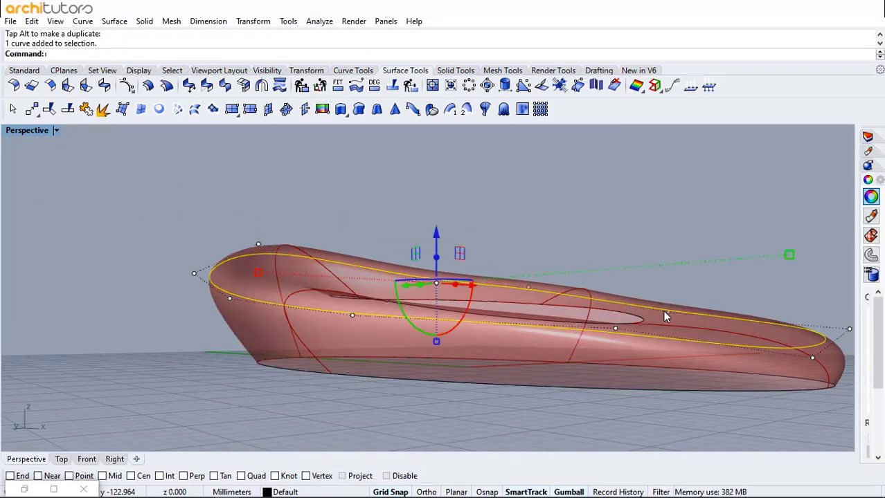
pyautogui.click(668, 315)
pyautogui.moveTo(665, 283); pyautogui.dragTo(571, 294)
pyautogui.click(530, 286)
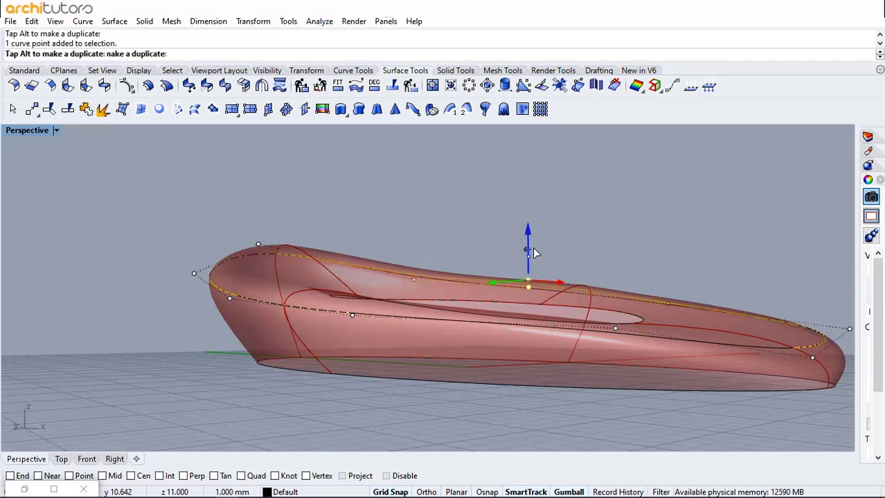
pyautogui.click(414, 280)
pyautogui.moveTo(412, 244); pyautogui.dragTo(414, 237)
pyautogui.press('Escape')
pyautogui.press('Escape')
# - Switch to Grasshopper, add a Deconstruct Brep component and feed it the Loft output
pyautogui.moveTo(424, 205); pyautogui.dragTo(465, 205, button='right')
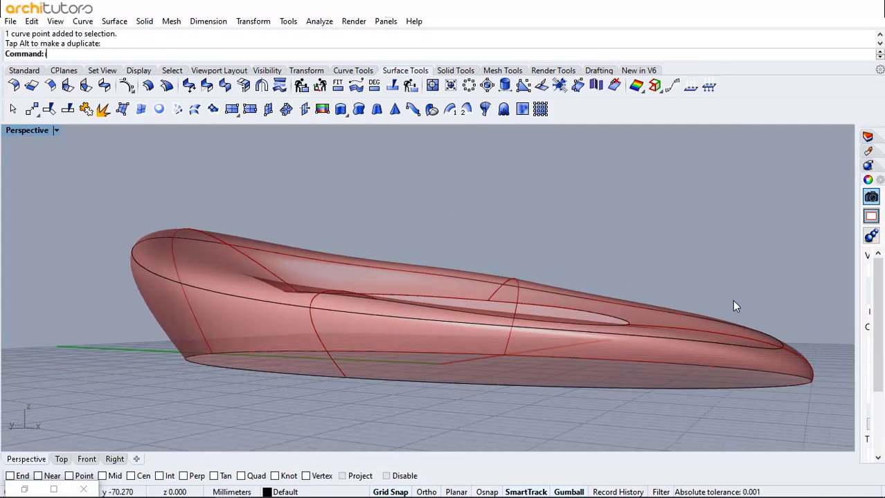
pyautogui.moveTo(733, 302); pyautogui.dragTo(580, 320, button='right')
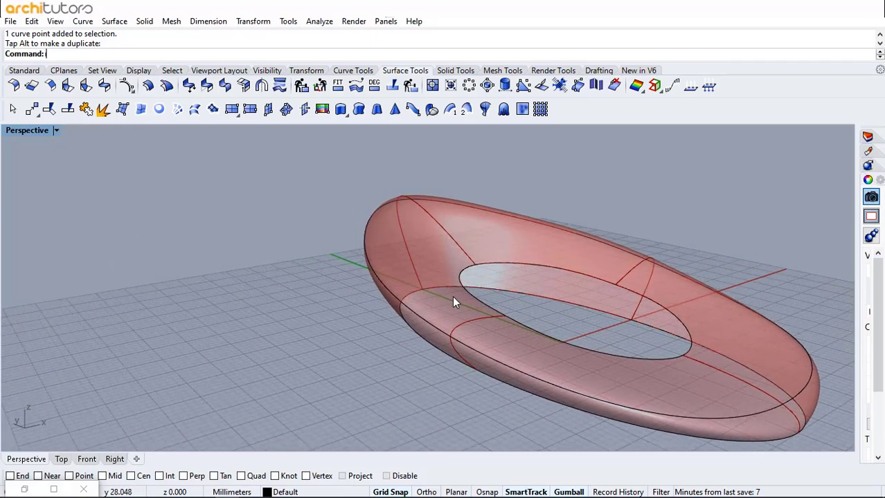
pyautogui.scroll(-2, 525, 310)
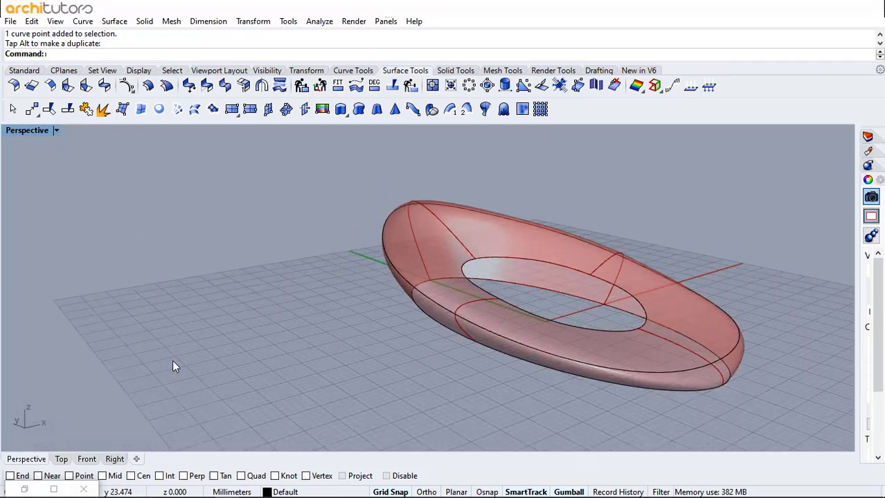
pyautogui.click(24, 489)
pyautogui.click(170, 206)
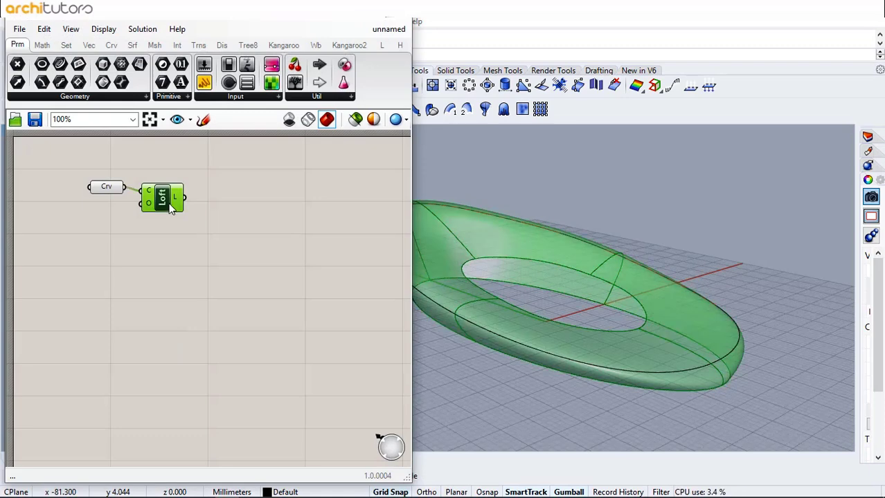
pyautogui.doubleClick(208, 202)
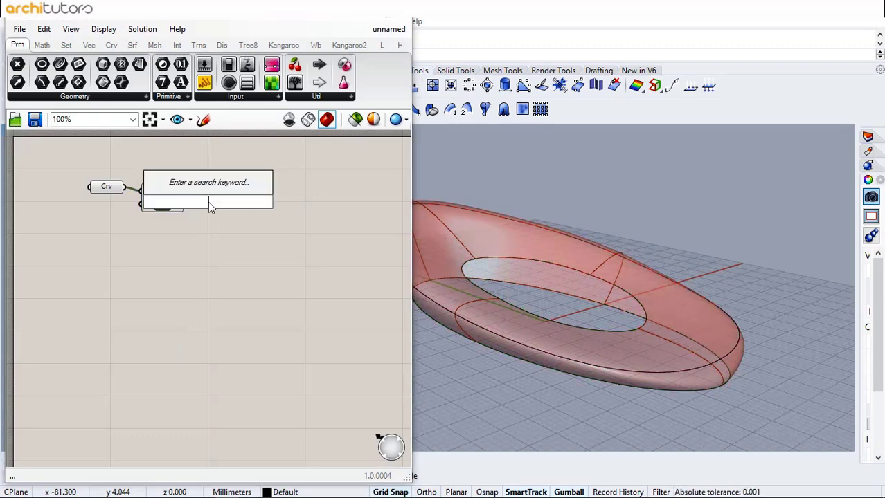
pyautogui.write('deco')
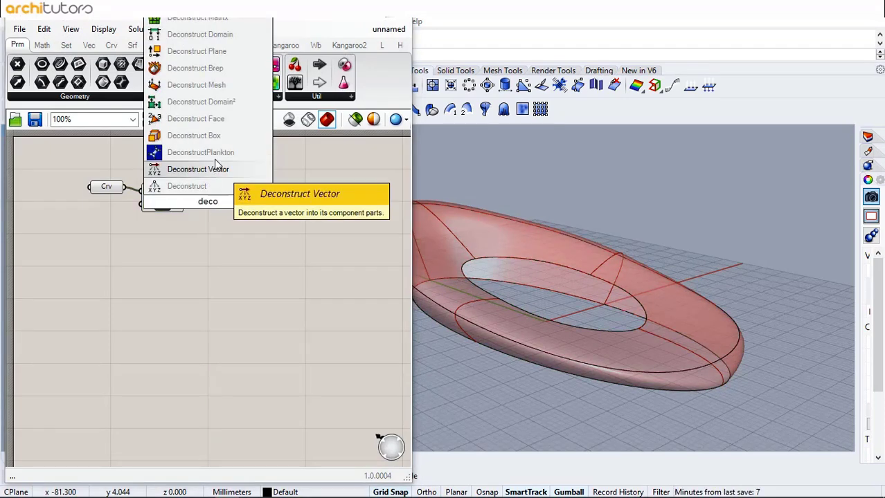
pyautogui.click(215, 69)
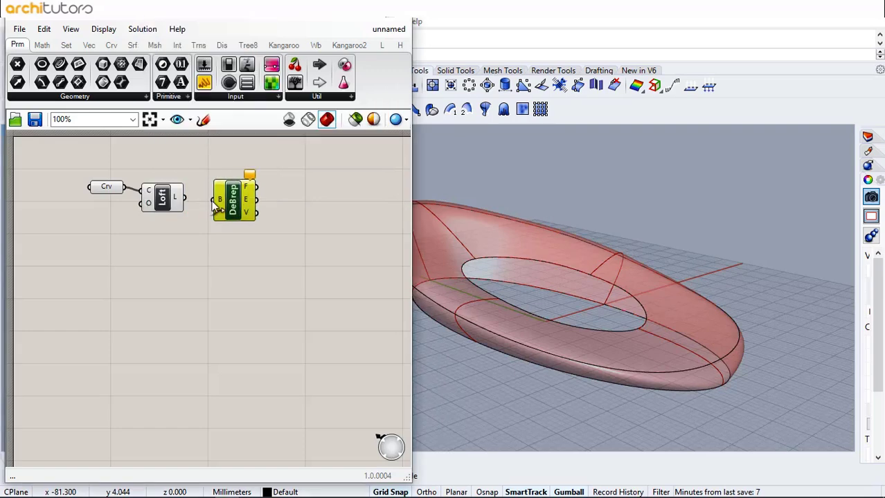
pyautogui.moveTo(186, 198); pyautogui.dragTo(214, 200)
pyautogui.click(240, 244)
pyautogui.moveTo(282, 211); pyautogui.dragTo(250, 210, button='right')
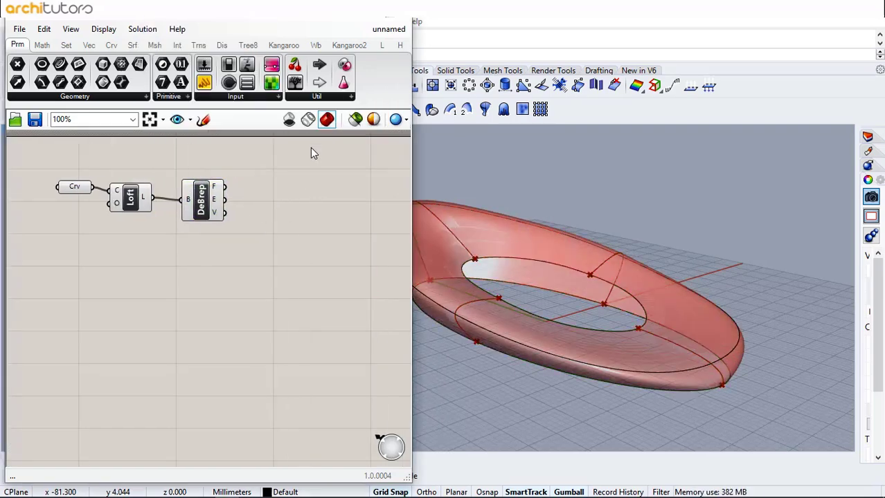
# - Add LunchBox's GridBraced1D structure component and connect the deconstructed brep's faces to its Srf input
pyautogui.click(382, 45)
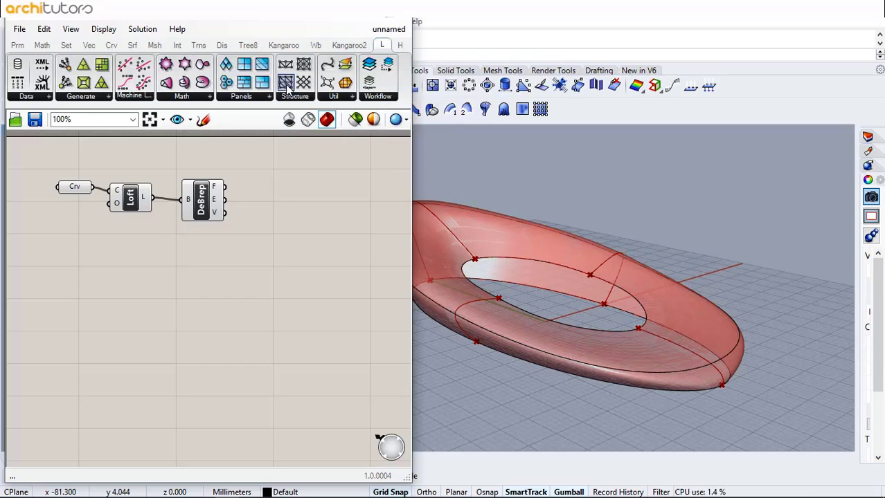
pyautogui.moveTo(285, 82); pyautogui.dragTo(275, 225)
pyautogui.scroll(2, 275, 225)
pyautogui.click(282, 207)
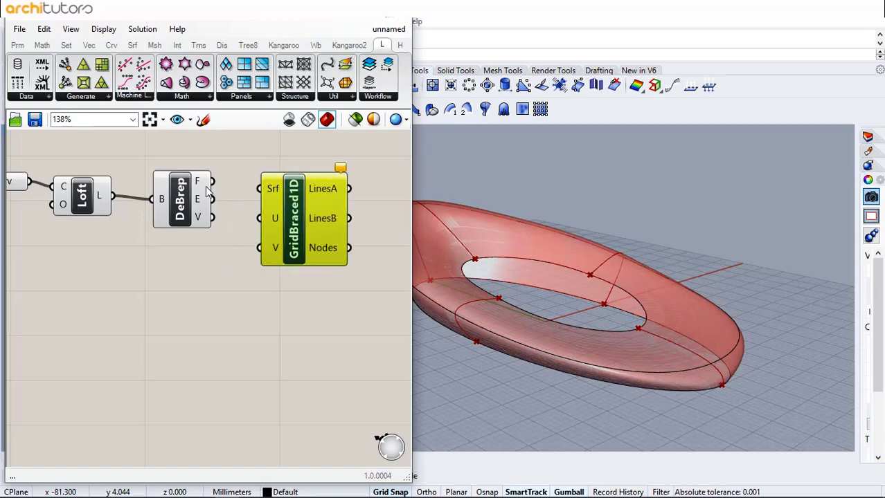
pyautogui.moveTo(242, 187); pyautogui.dragTo(260, 189)
pyautogui.moveTo(290, 228); pyautogui.dragTo(304, 221)
pyautogui.click(345, 321)
pyautogui.scroll(-4, 545, 329)
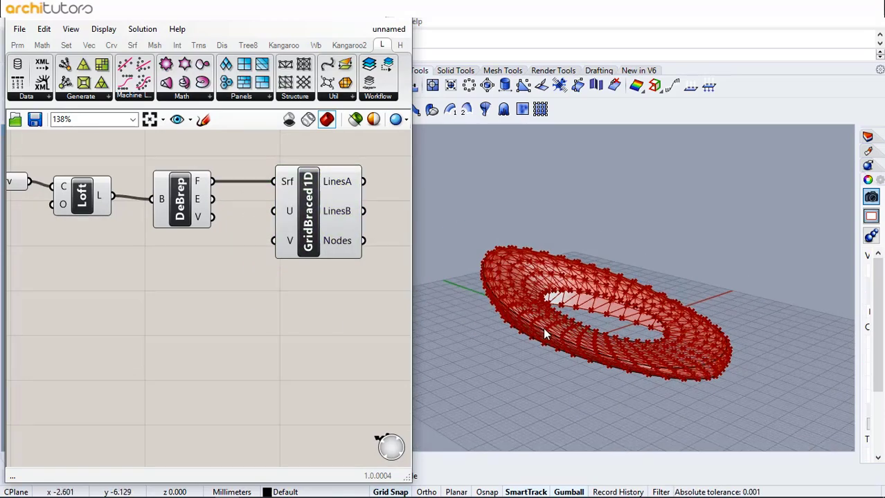
pyautogui.scroll(6, 584, 337)
pyautogui.moveTo(754, 400)
pyautogui.mouseDown(button='right')
pyautogui.moveTo(733, 389)
pyautogui.moveTo(749, 400)
pyautogui.mouseUp(button='right')
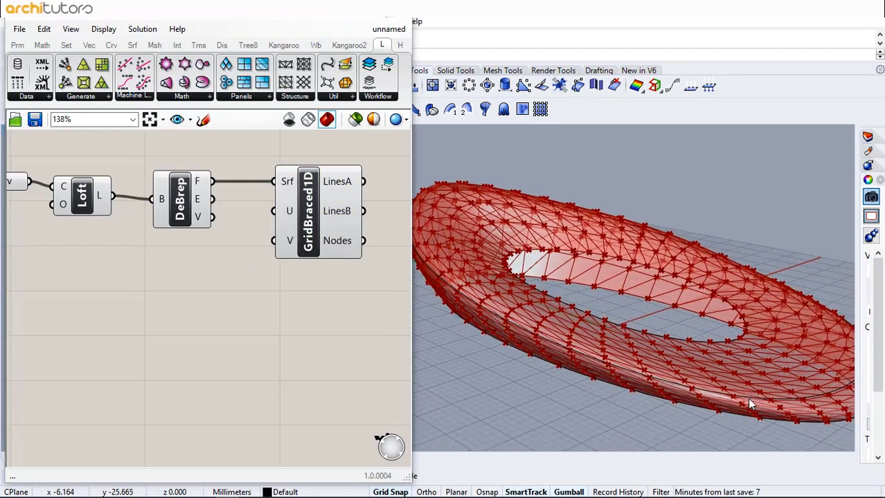
# - Create a number slider with the value 16 and connect it to the braced grid's U input
pyautogui.doubleClick(180, 288)
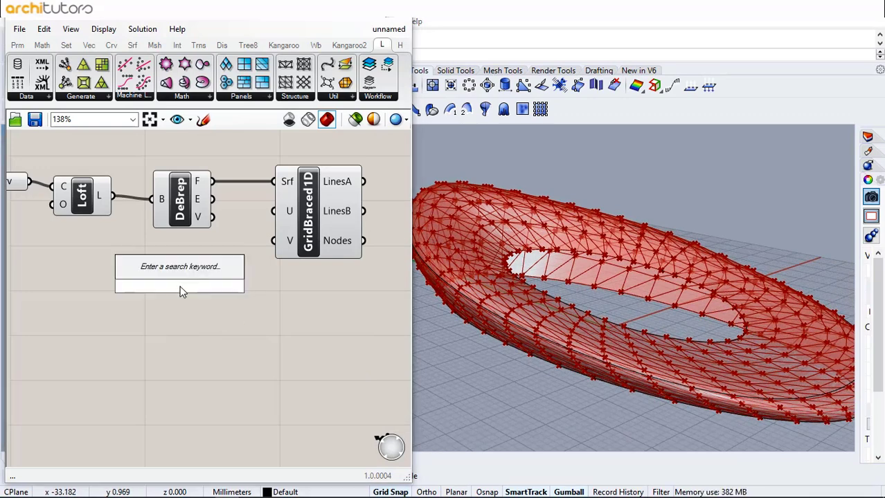
pyautogui.write('16')
pyautogui.press('Return')
pyautogui.moveTo(254, 286); pyautogui.dragTo(274, 211)
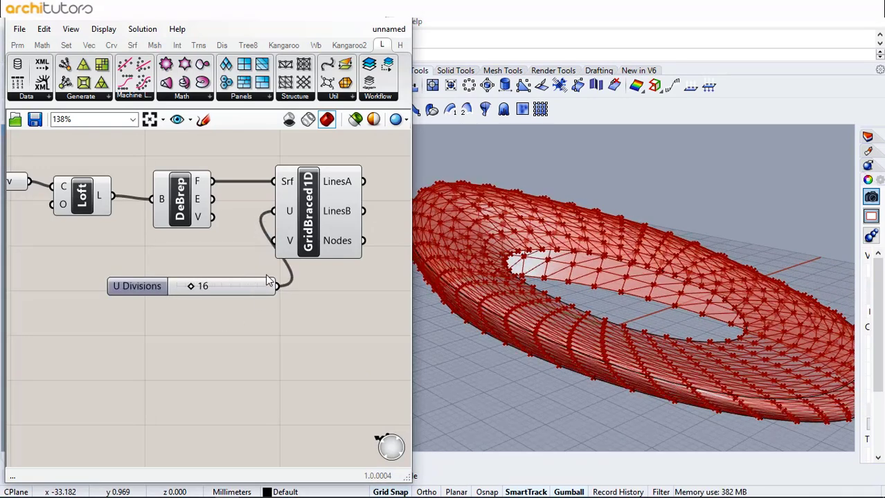
# - Connect the same divisions slider to the braced grid's V input as well and set it to 11
pyautogui.moveTo(241, 291); pyautogui.dragTo(137, 287)
pyautogui.click(147, 308)
pyautogui.scroll(-2, 471, 317)
pyautogui.moveTo(471, 317); pyautogui.dragTo(534, 312, button='right')
pyautogui.scroll(4, 536, 314)
pyautogui.moveTo(675, 387); pyautogui.dragTo(540, 347, button='right')
# - Add a Pipe component after the braced grid component, leaving room between the two
pyautogui.moveTo(306, 290); pyautogui.dragTo(158, 285, button='right')
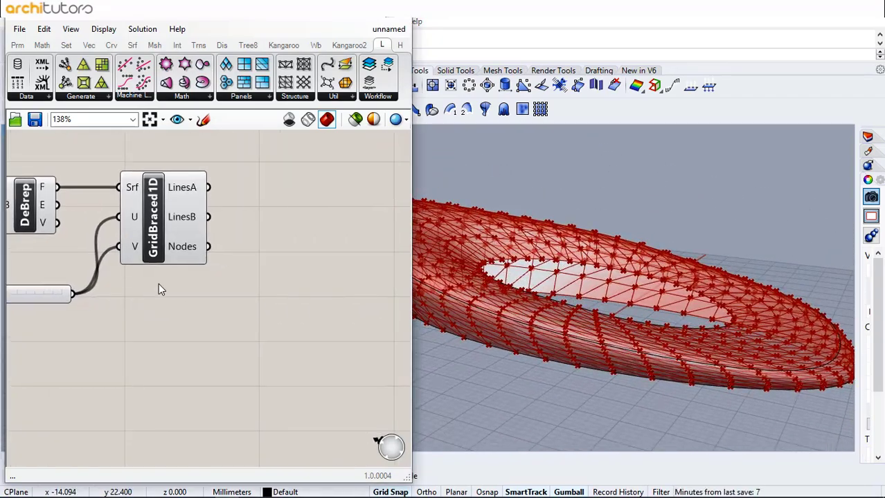
pyautogui.doubleClick(278, 222)
pyautogui.write('pipi')
pyautogui.click(275, 209)
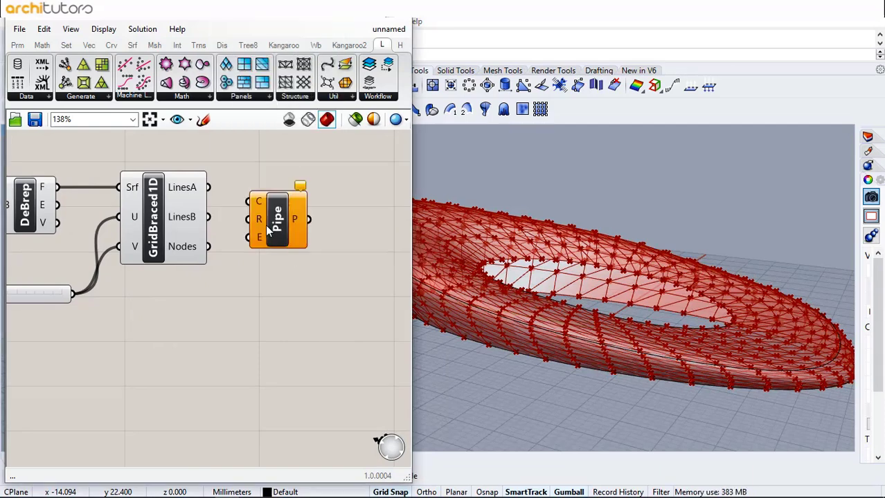
pyautogui.click(240, 281)
# - Create a number slider with the value 0.05 and connect it to the Pipe's radius input
pyautogui.doubleClick(237, 304)
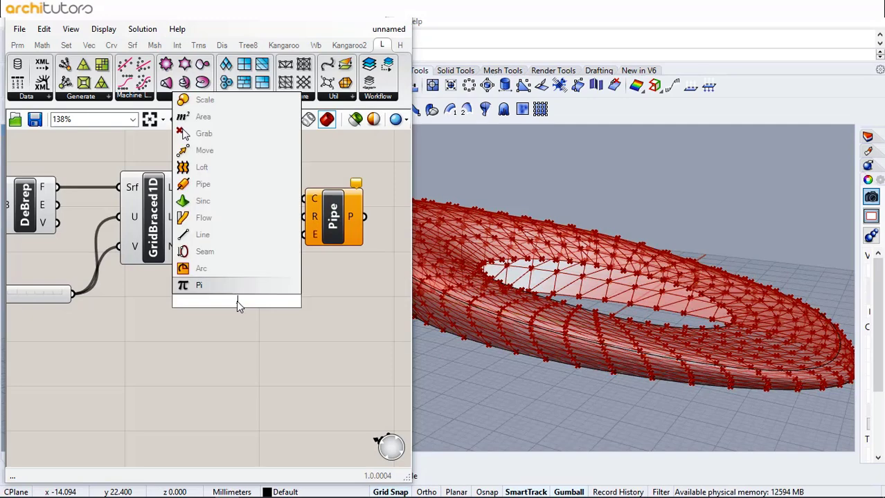
pyautogui.write('0')
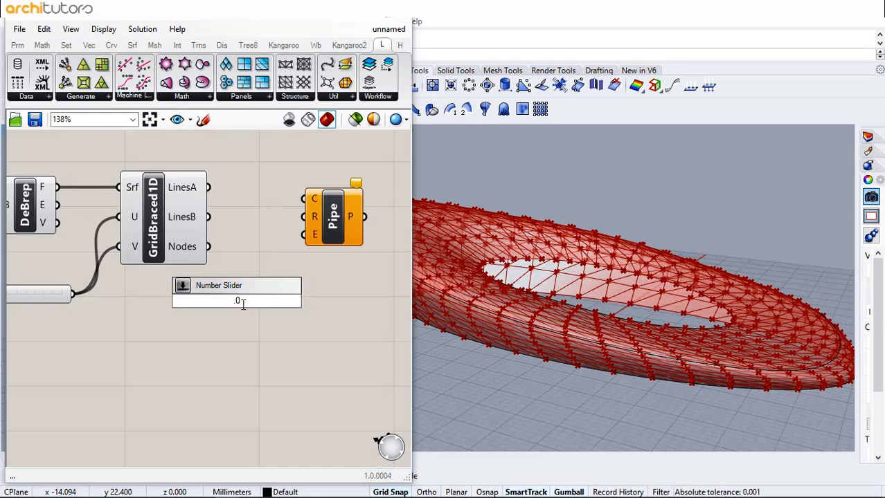
pyautogui.write('.05')
pyautogui.press('Return')
pyautogui.moveTo(310, 304); pyautogui.dragTo(385, 221)
# - Add a Curve parameter and collect both the LinesA and LinesB outputs of the braced grid in it
pyautogui.click(255, 221)
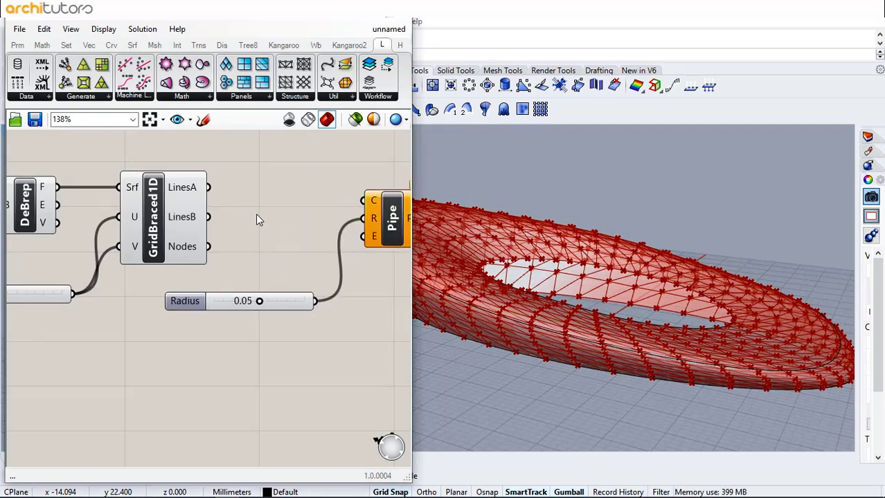
pyautogui.doubleClick(257, 218)
pyautogui.write('curve')
pyautogui.press('Return')
pyautogui.moveTo(208, 188); pyautogui.dragTo(232, 214)
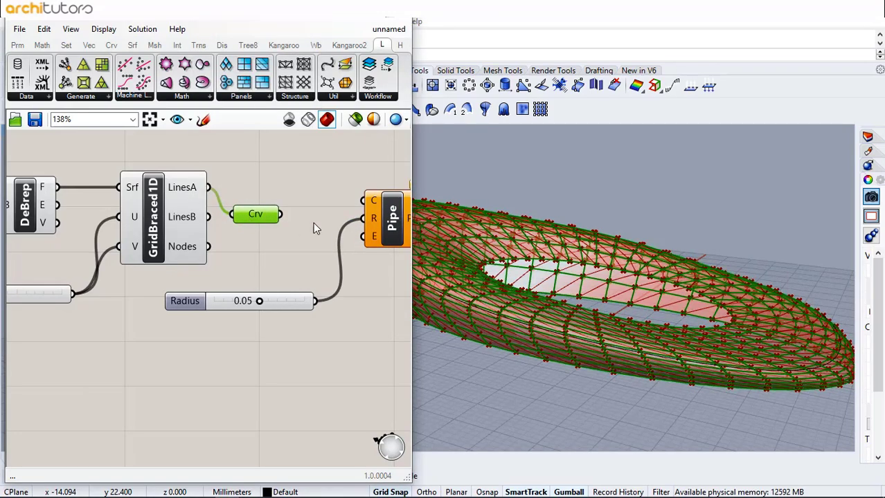
pyautogui.scroll(5, 540, 305)
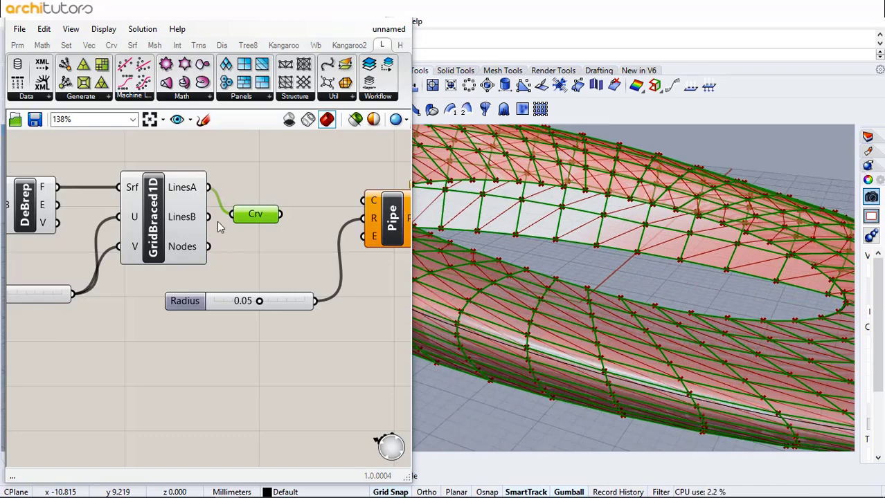
pyautogui.keyDown('shift'); pyautogui.moveTo(220, 223); pyautogui.dragTo(264, 219); pyautogui.keyUp('shift')
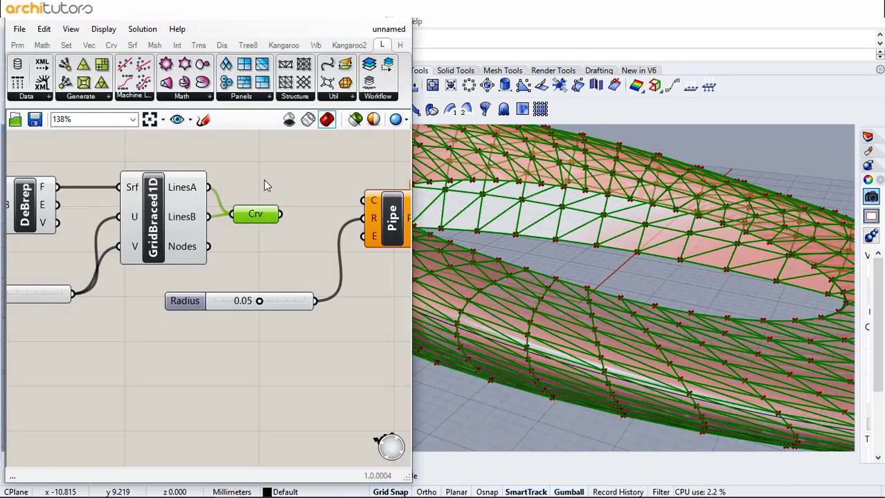
# - Connect the Curve parameter to the Pipe's C input and align it between the two components
pyautogui.click(268, 187)
pyautogui.click(260, 216)
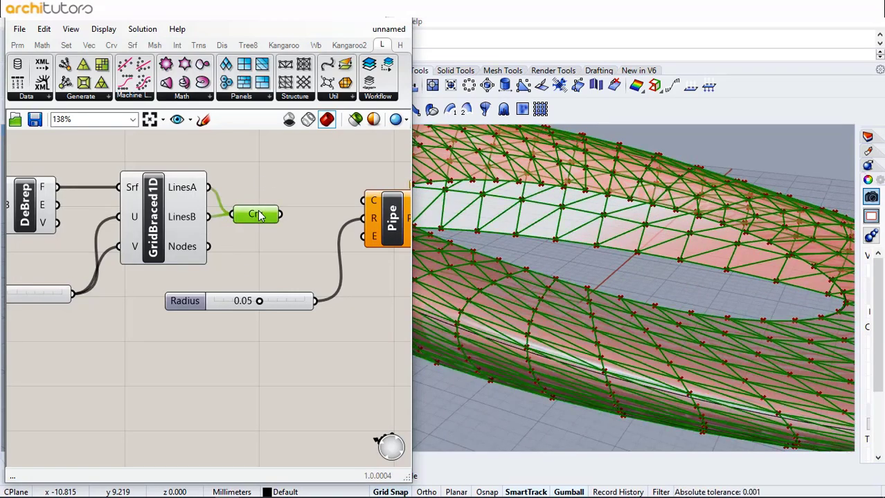
pyautogui.click(292, 187)
pyautogui.moveTo(272, 217); pyautogui.dragTo(276, 212)
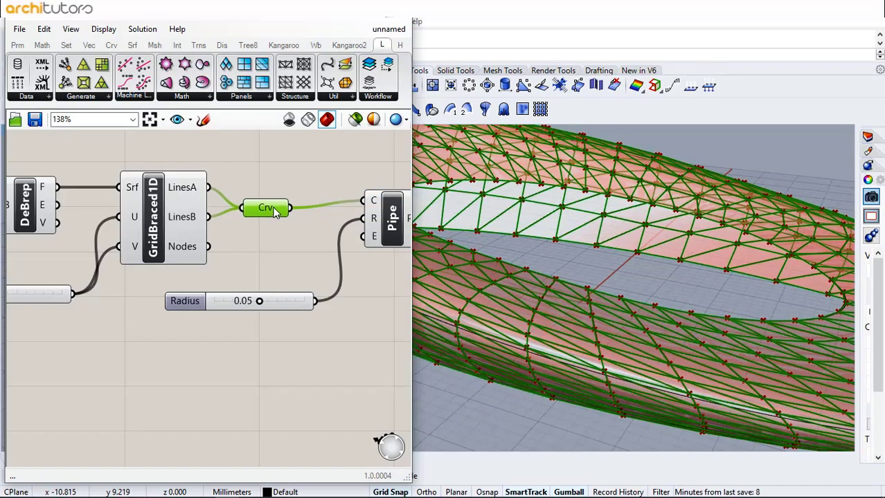
# - Examine the piped lattice up close along the ring and review the component chain feeding it
pyautogui.scroll(6, 650, 367)
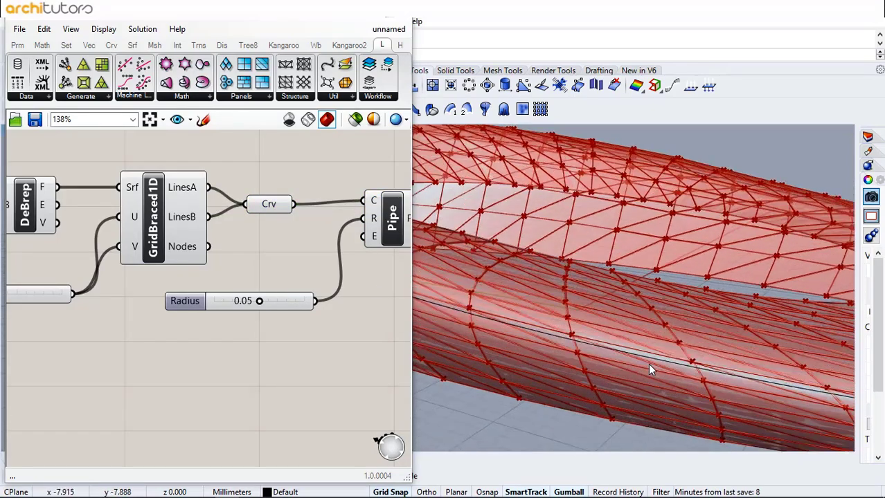
pyautogui.moveTo(579, 346); pyautogui.dragTo(493, 336, button='right')
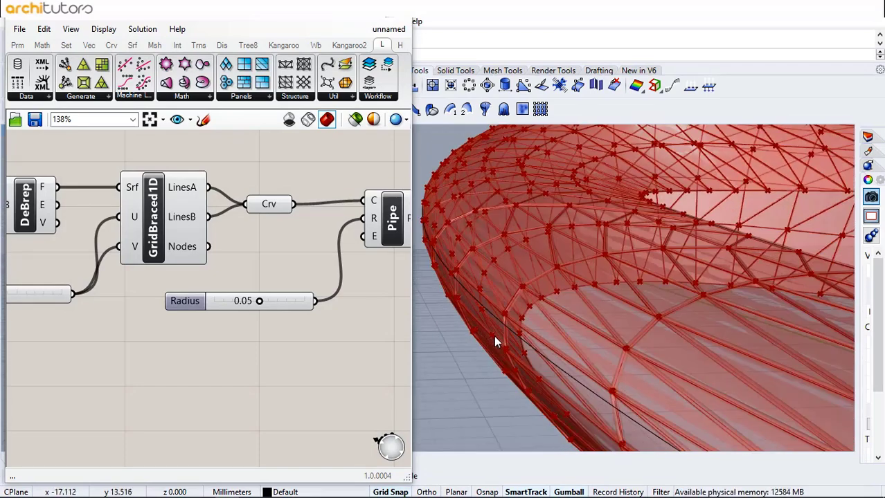
pyautogui.scroll(-5, 242, 298)
pyautogui.scroll(3, 60, 258)
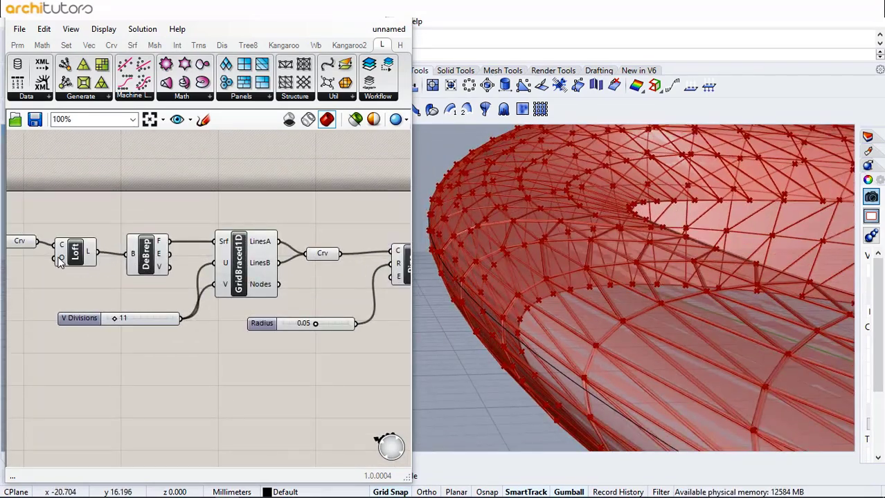
pyautogui.click(146, 259)
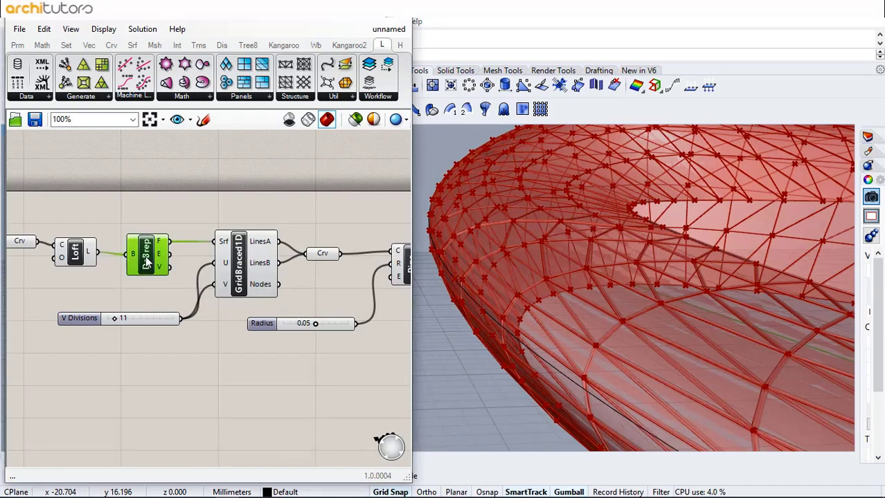
pyautogui.click(311, 224)
pyautogui.moveTo(381, 306); pyautogui.dragTo(313, 292, button='right')
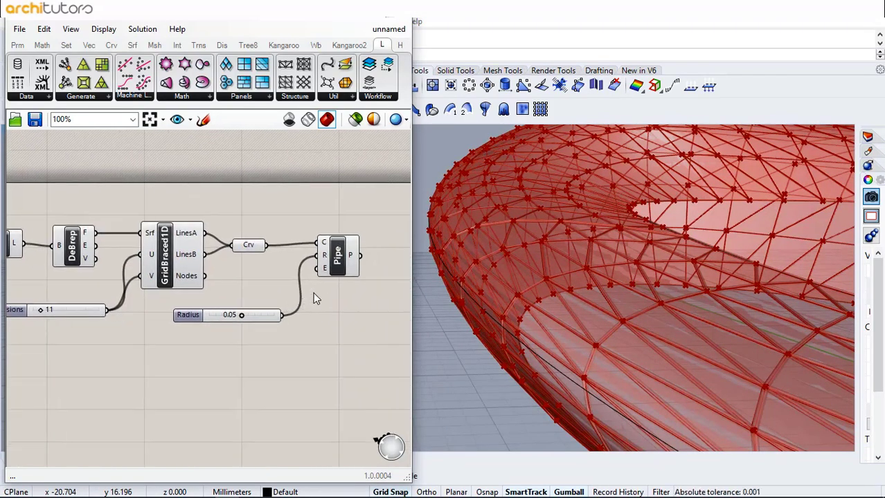
# - Bake the Pipe component's lattice geometry onto the Default layer with its colour set by layer
pyautogui.click(339, 258)
pyautogui.rightClick(340, 257)
pyautogui.click(368, 309)
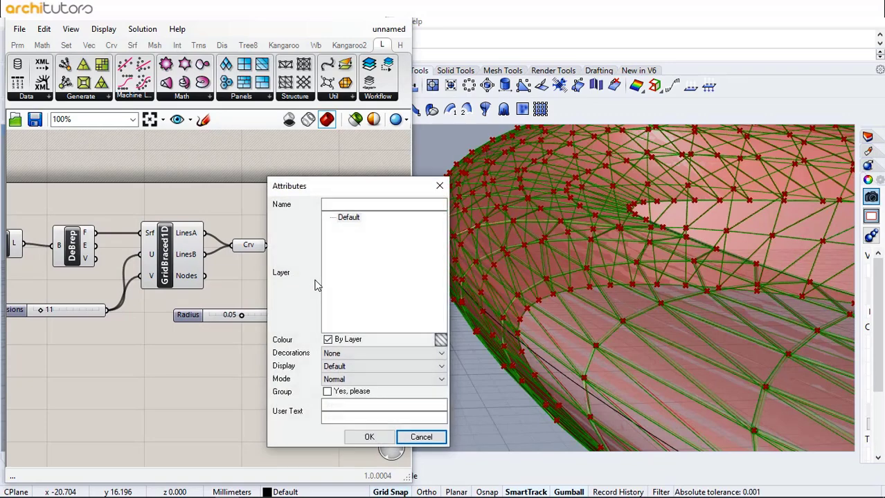
pyautogui.click(366, 438)
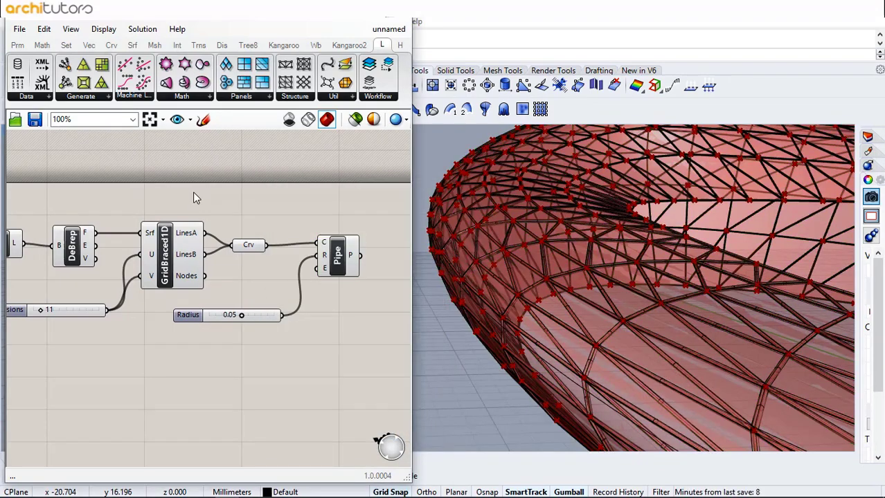
# - Bake the DeBrep component's lofted ring surface onto the Default layer as a group
pyautogui.moveTo(194, 195); pyautogui.dragTo(297, 198, button='right')
pyautogui.rightClick(182, 236)
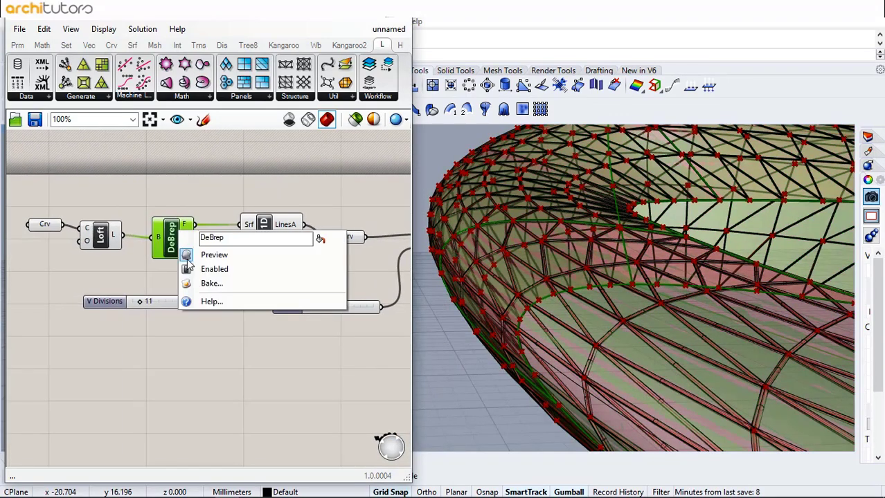
pyautogui.click(214, 284)
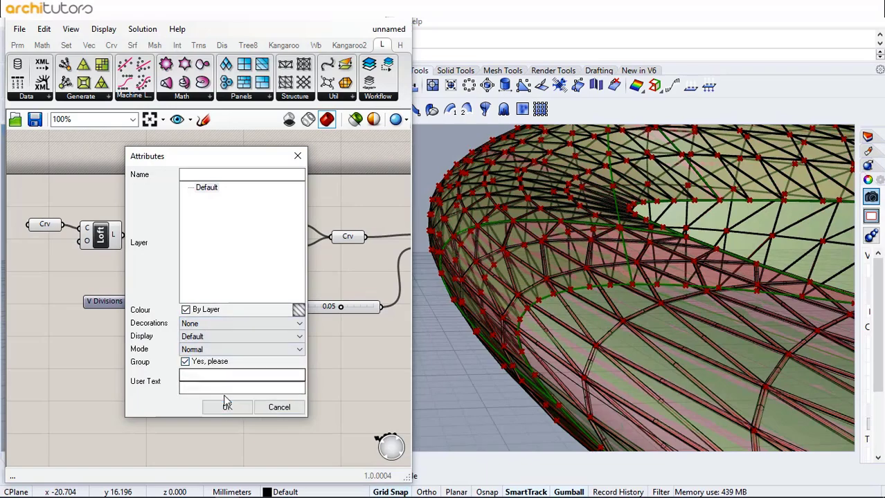
pyautogui.click(226, 404)
# - Put the Grasshopper window away and set Rhino's Perspective viewport to Rendered display to inspect the whole baked ring
pyautogui.click(333, 16)
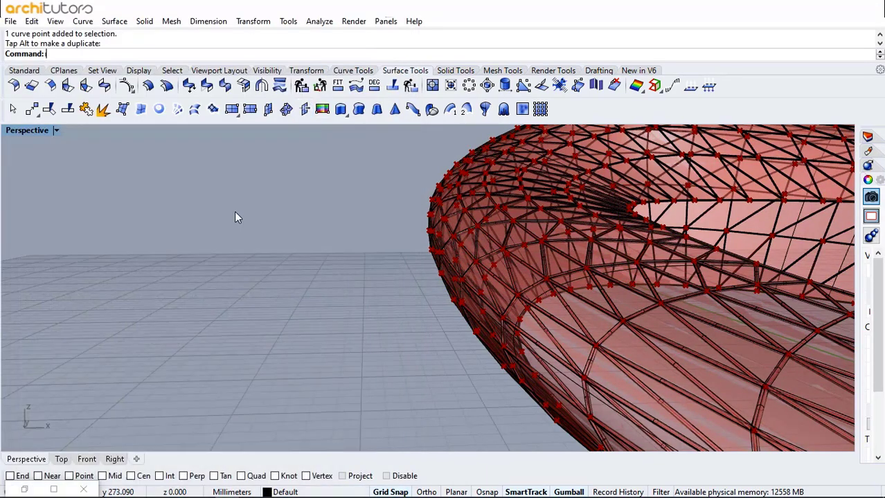
pyautogui.scroll(-3, 236, 213)
pyautogui.moveTo(259, 214); pyautogui.dragTo(16, 150, button='right')
pyautogui.scroll(-5, 95, 172)
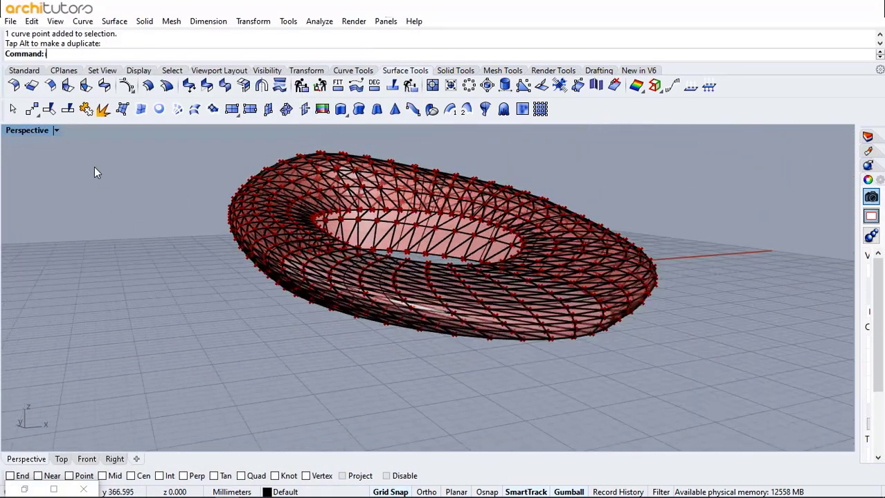
pyautogui.click(56, 132)
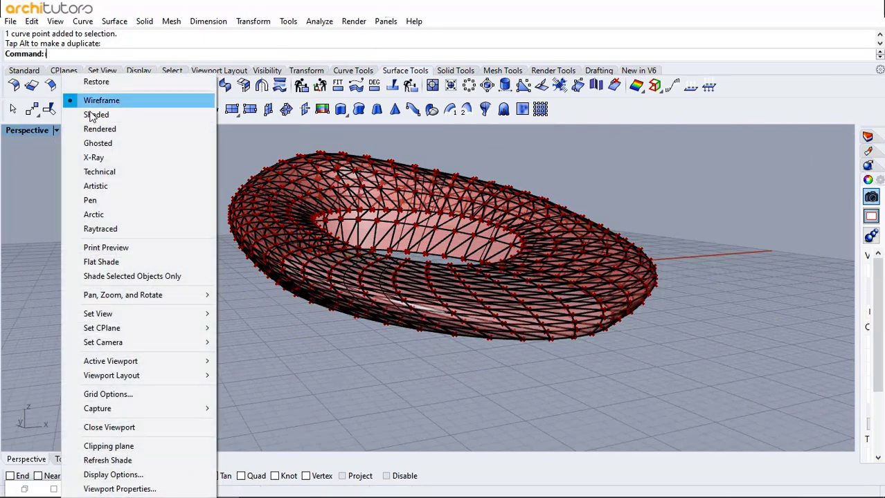
pyautogui.click(95, 131)
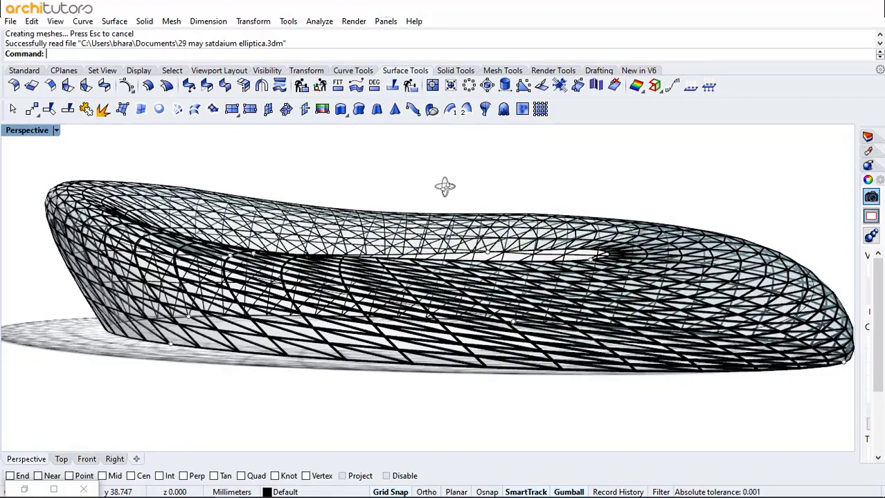
pyautogui.moveTo(445, 187); pyautogui.dragTo(440, 240, button='right')
pyautogui.scroll(-3, 415, 249)
pyautogui.scroll(6, 391, 275)
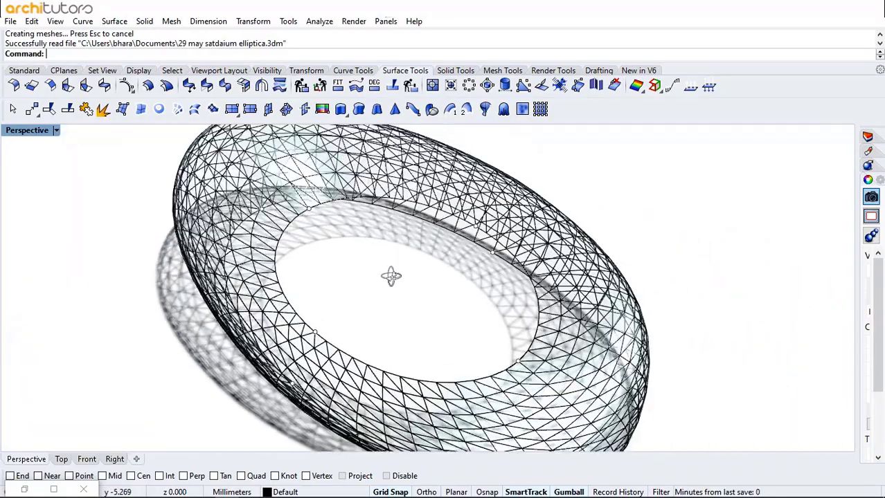